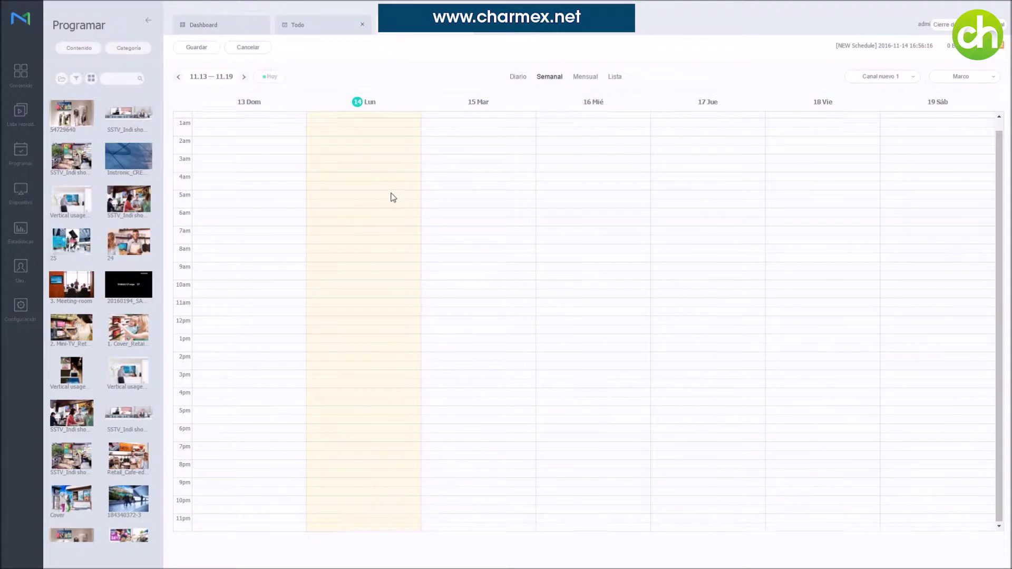
List the available input sources (Fuente entr.) in the scheduling library
scroll(383, 196, up, 2)
click(85, 50)
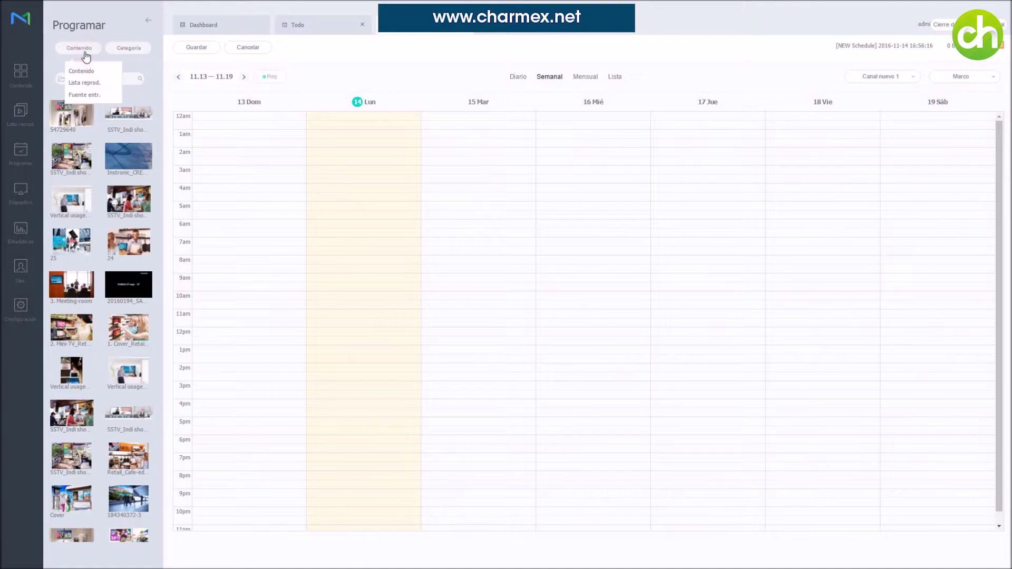
click(100, 96)
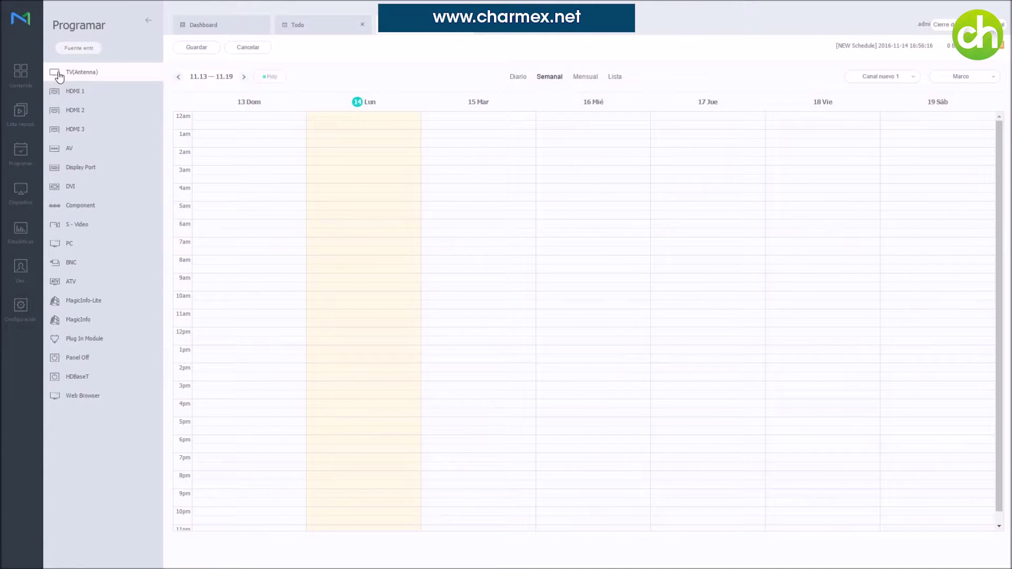
Schedule Playlist_test from the playlist library on Monday 14 from 00:00 to 06:30 and open the entry's settings
click(84, 50)
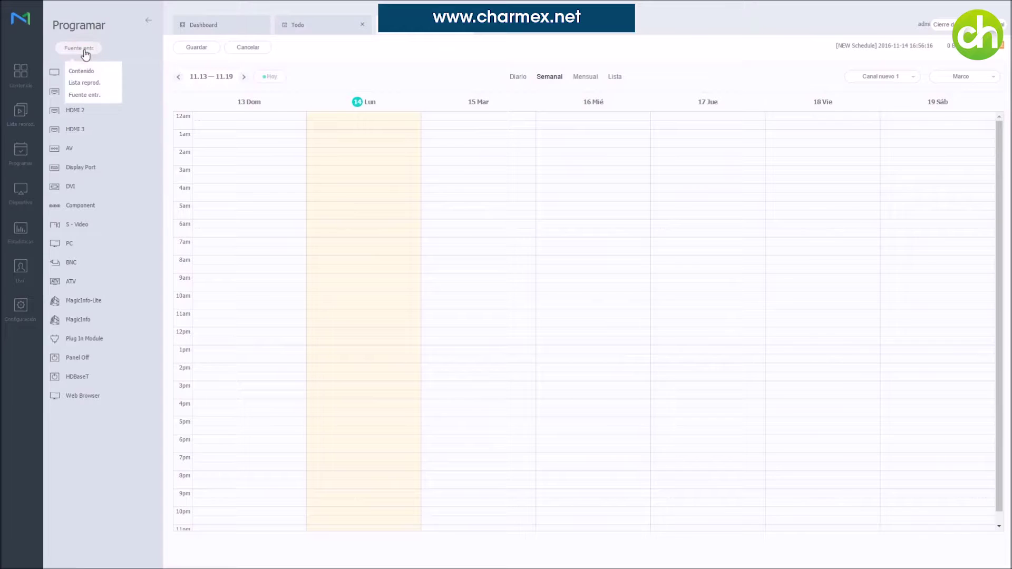
click(88, 84)
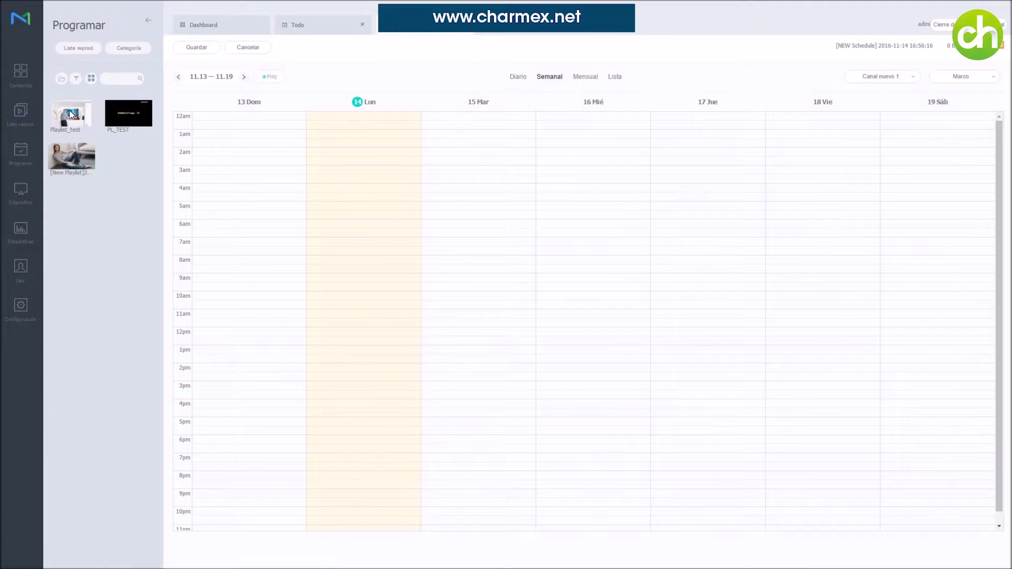
drag(103, 128, 359, 154)
drag(352, 342, 337, 228)
drag(369, 137, 356, 164)
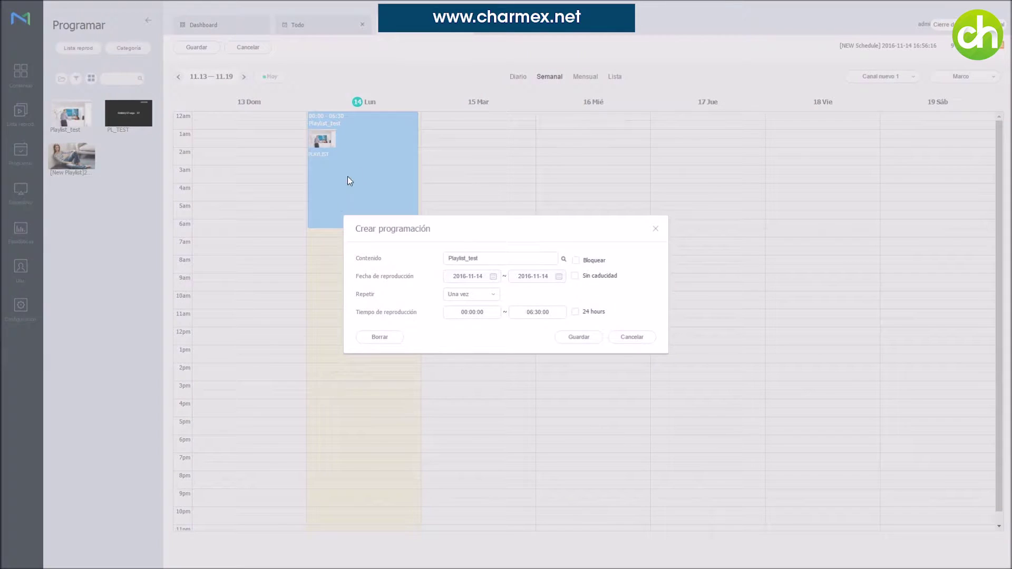
Set the Playlist_test entry to play without an expiry date (Sin caducidad)
click(559, 277)
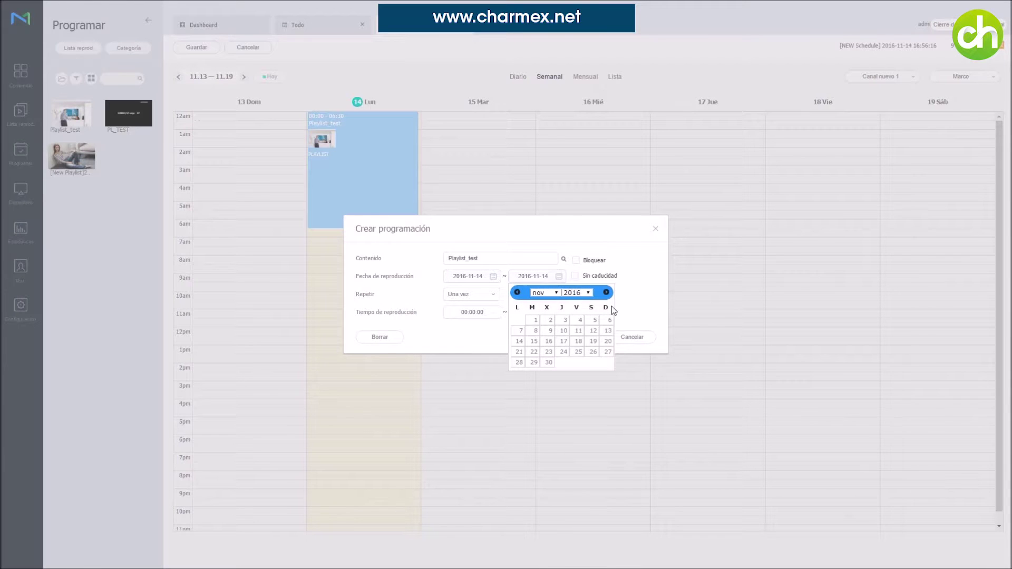
click(575, 276)
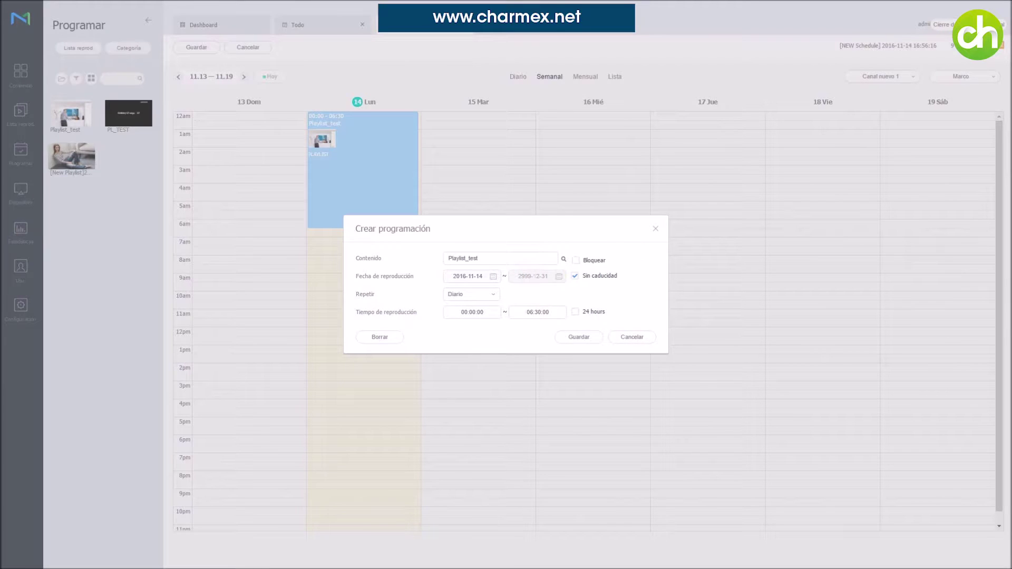
Try the Semanal and Mensual repeat options for the playlist entry and return the repetition to Diario
click(494, 295)
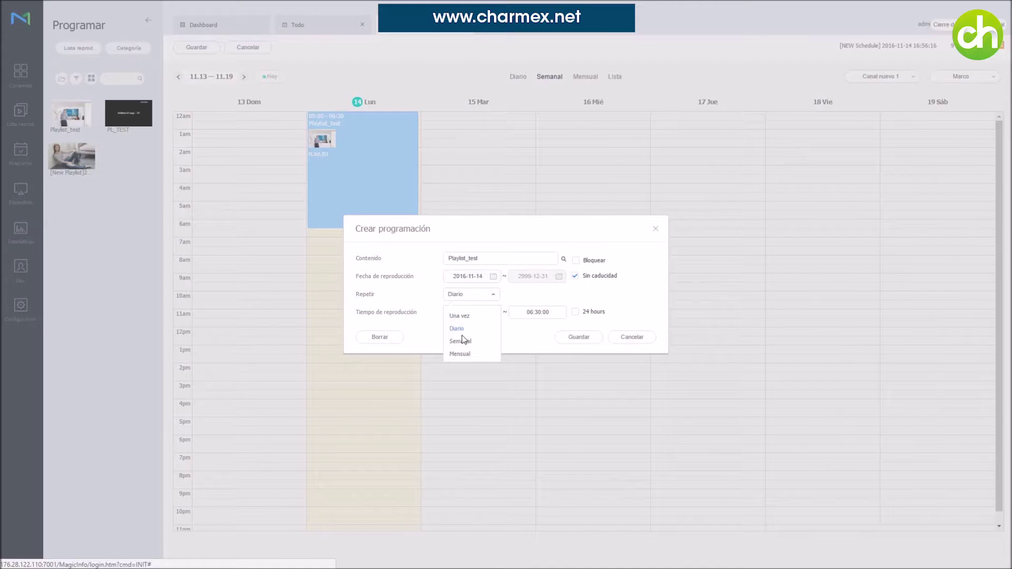
click(466, 343)
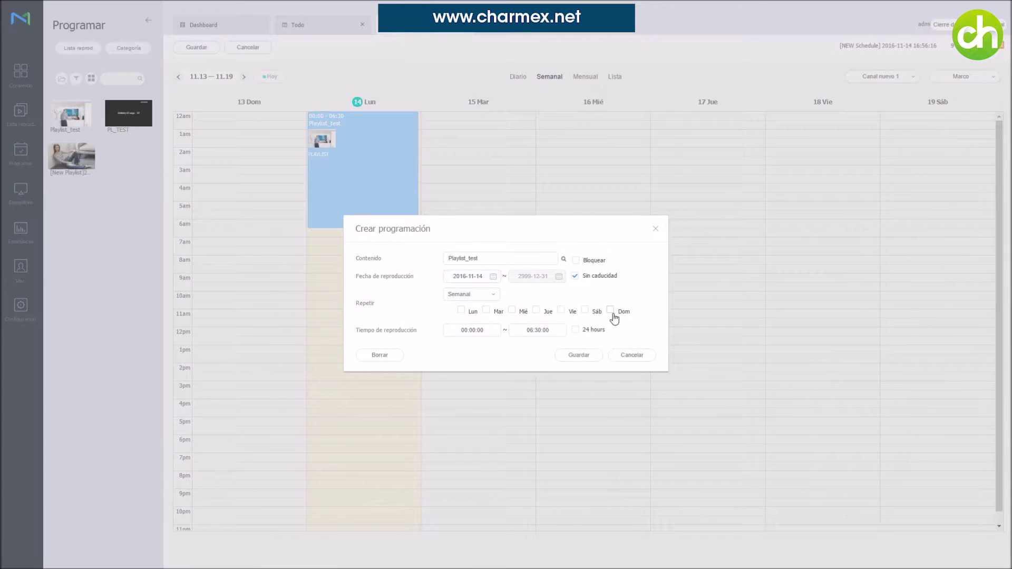
click(472, 294)
click(459, 354)
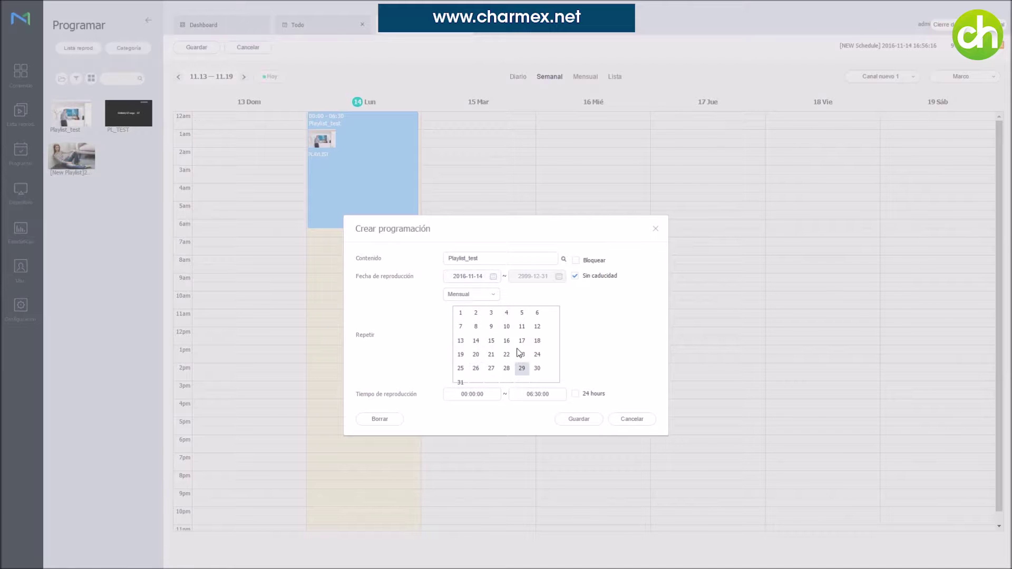
click(482, 296)
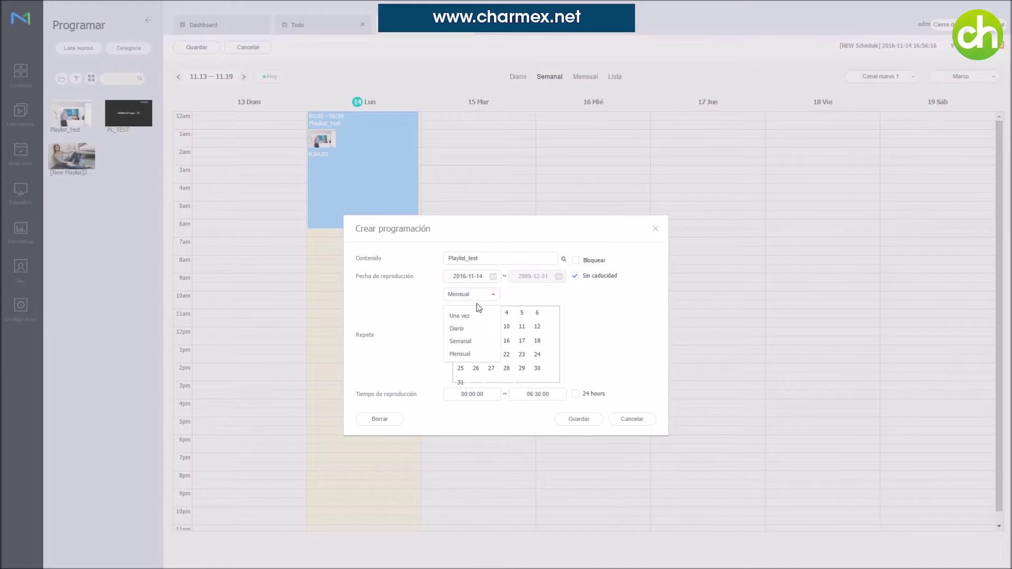
click(458, 328)
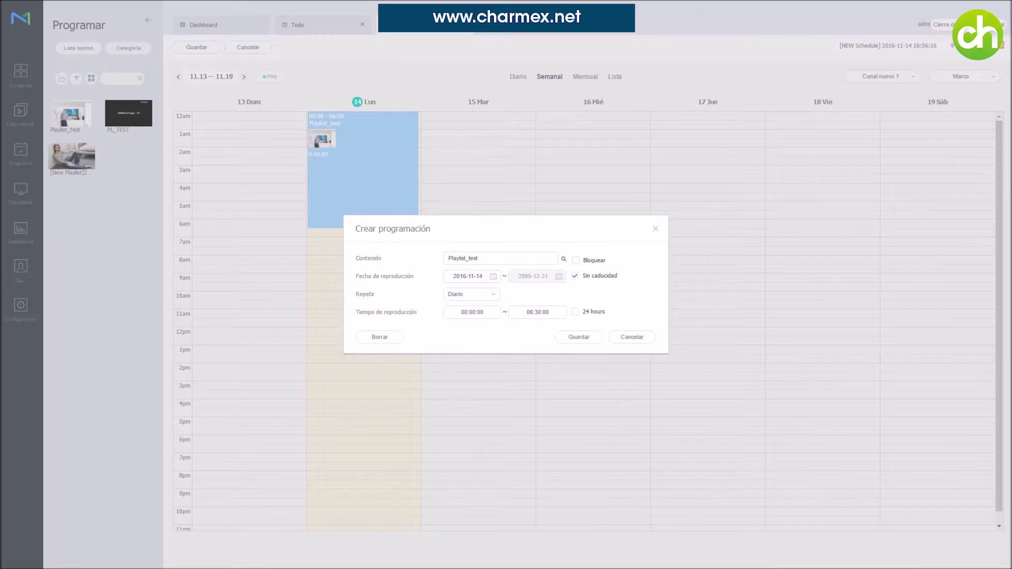
Set the playlist entry's playback time to 24 hours and save the entry
click(575, 311)
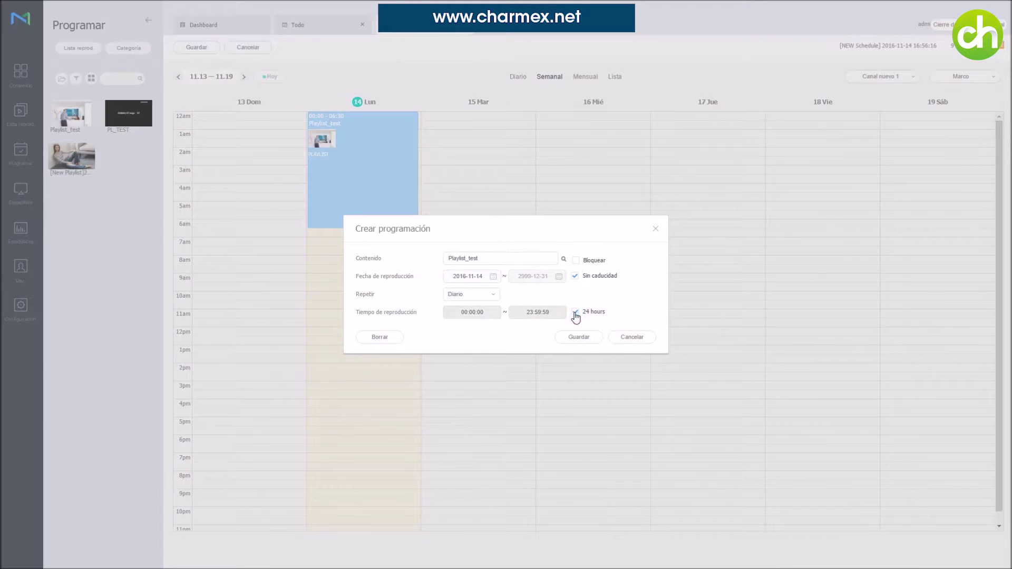
click(579, 337)
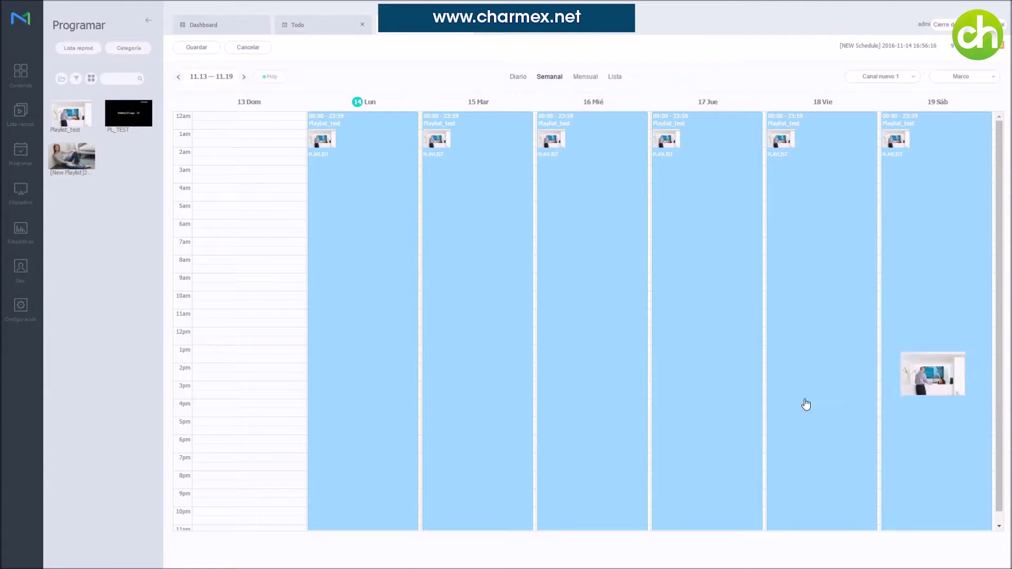
Switch the calendar to the monthly view, check the playlist's schedule ahead to January 2017, and return to November 2016
click(582, 81)
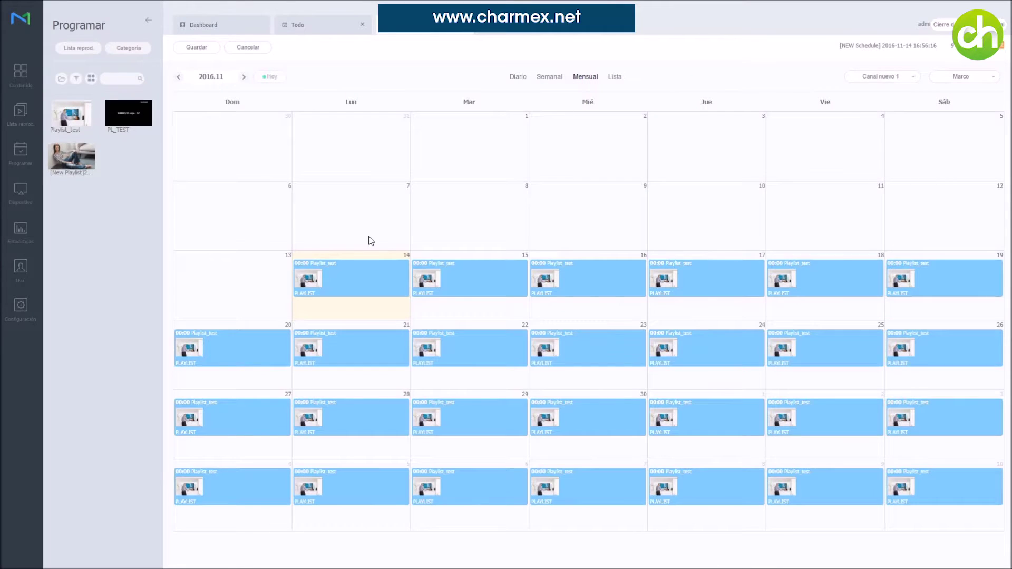
click(244, 77)
click(244, 77)
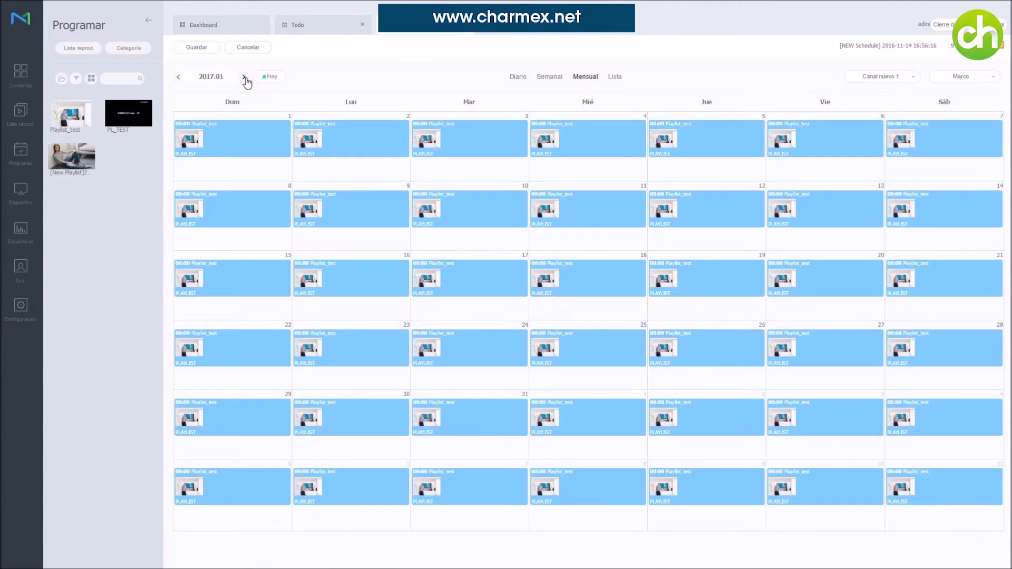
click(179, 78)
click(179, 78)
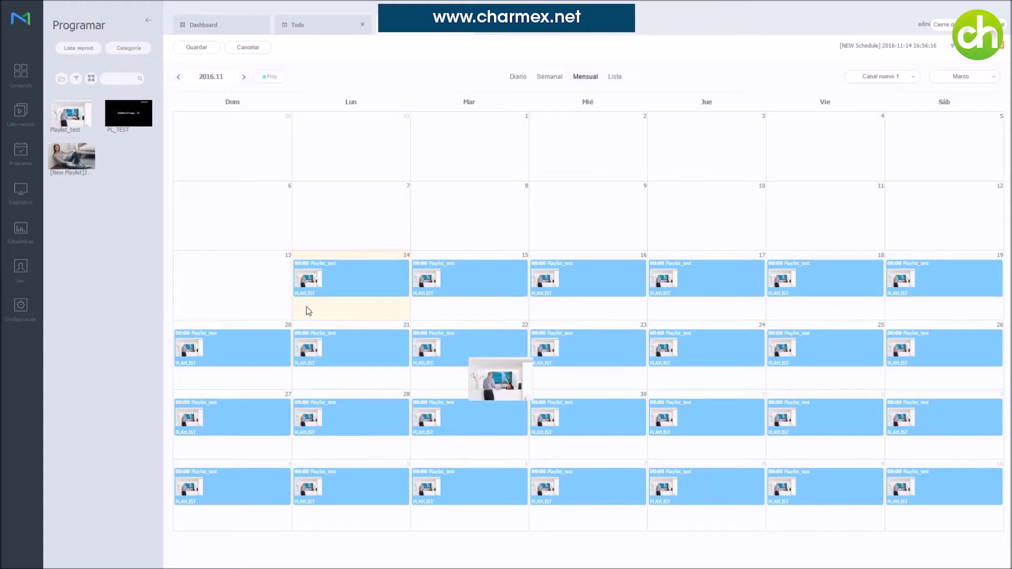
Schedule the 20160194_SAMSUNG_LOOP movie from the content library on Wednesday 16 and open the entry's settings
click(83, 50)
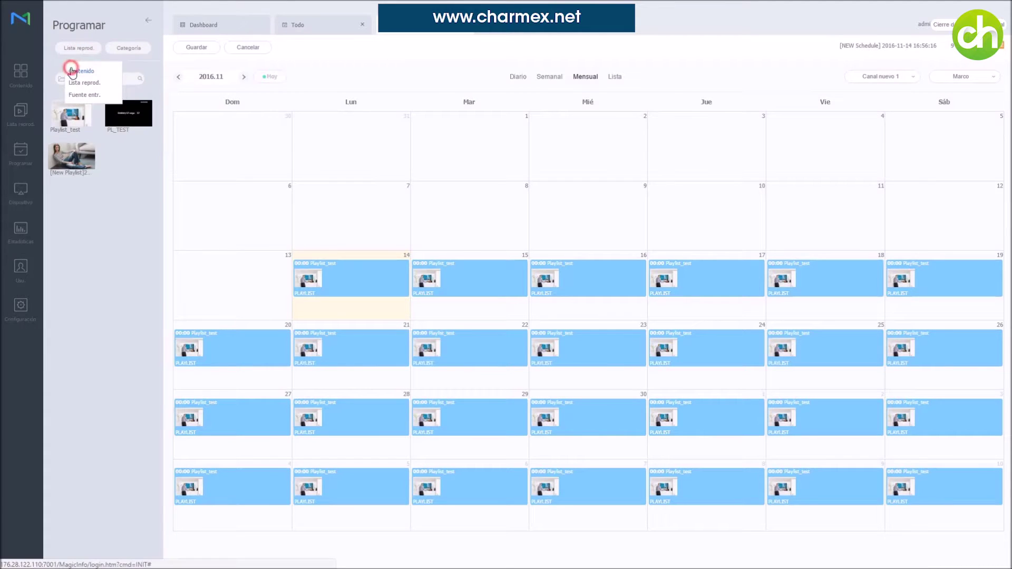
click(74, 70)
drag(125, 297, 576, 320)
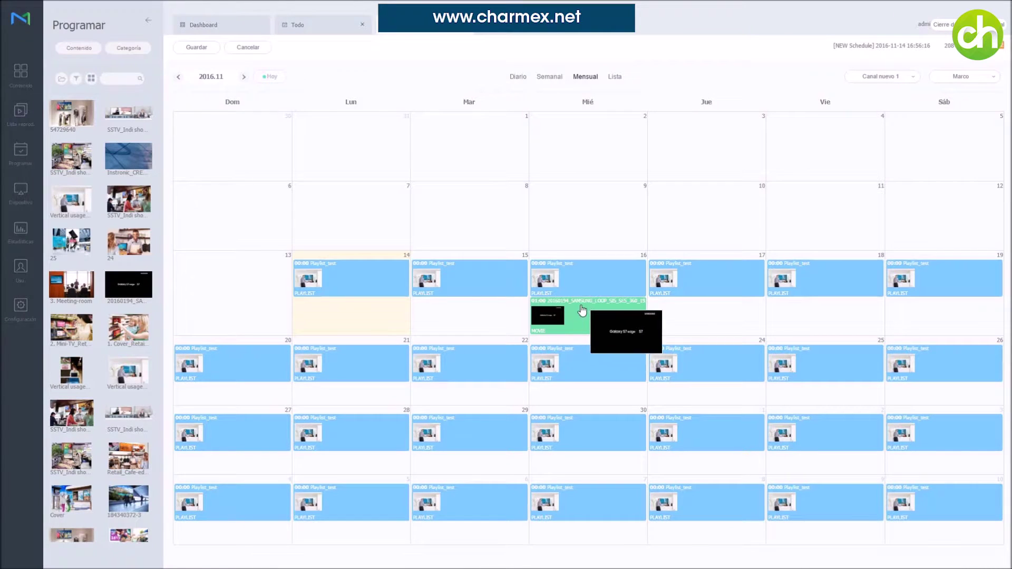
click(581, 306)
click(582, 310)
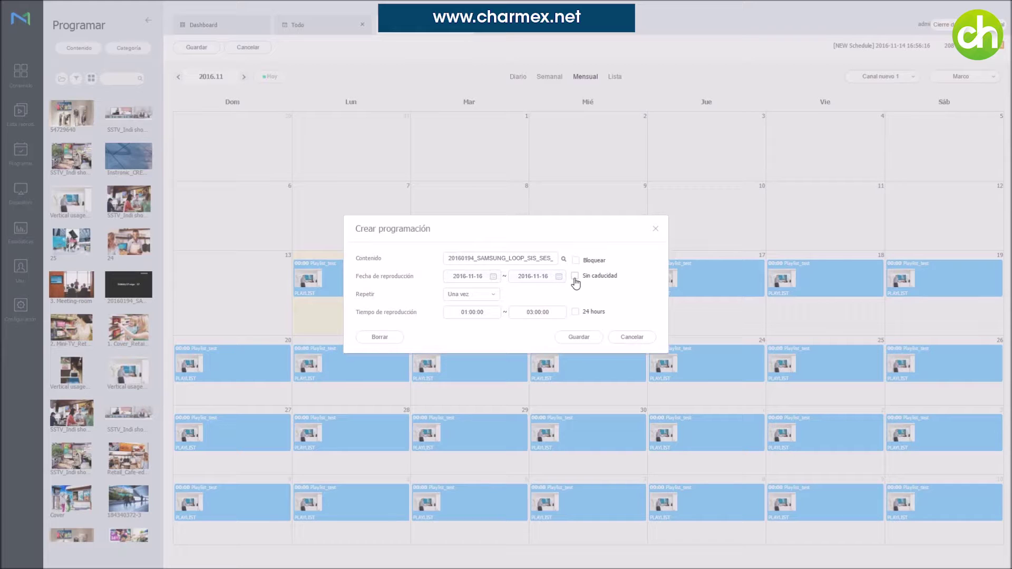
Set the movie's end date to 2016-11-26 with weekly repetition on Monday, Wednesday and Friday, and save the entry
click(527, 276)
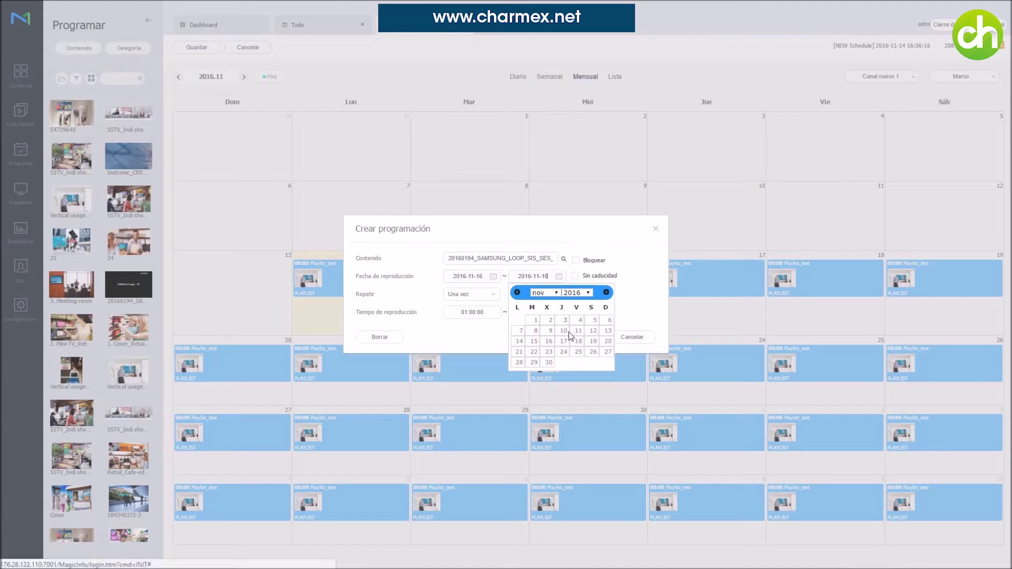
click(593, 351)
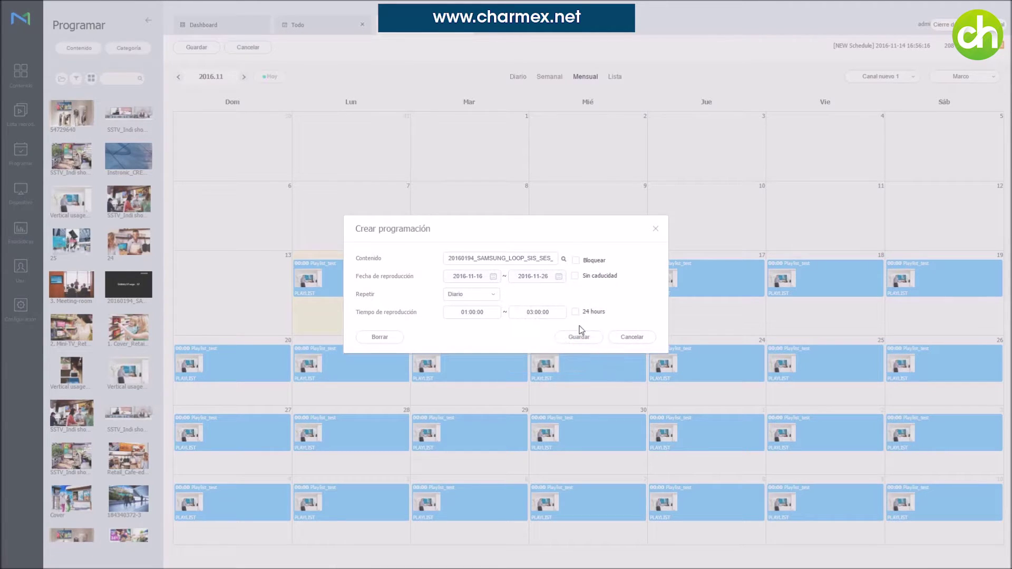
click(485, 294)
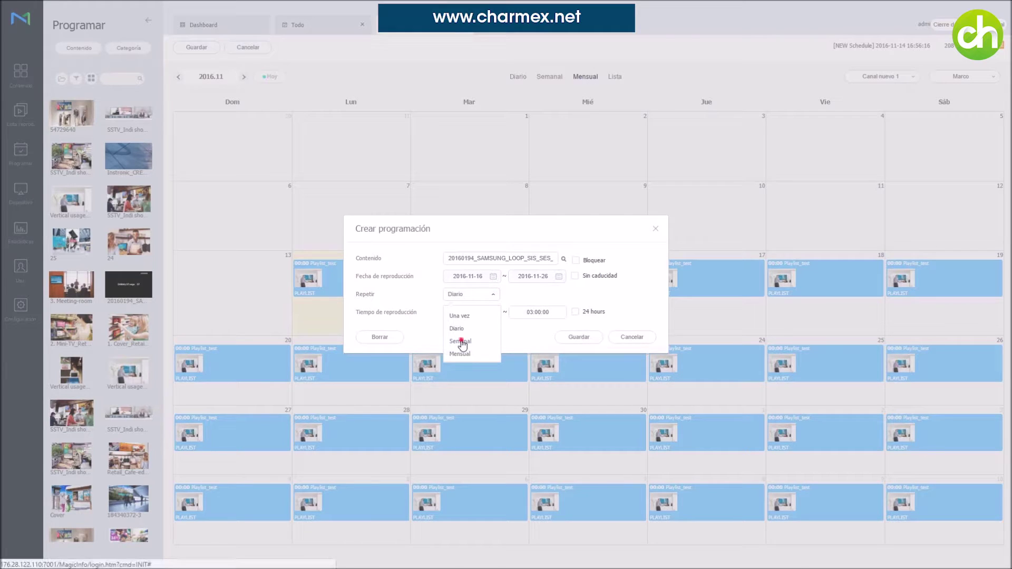
click(461, 341)
click(460, 310)
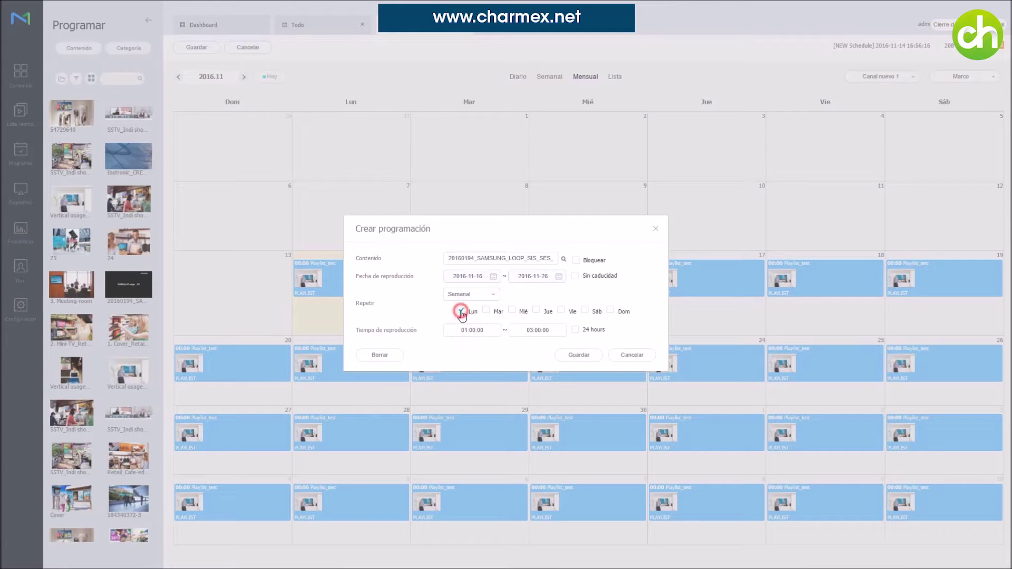
click(512, 310)
click(561, 310)
click(571, 355)
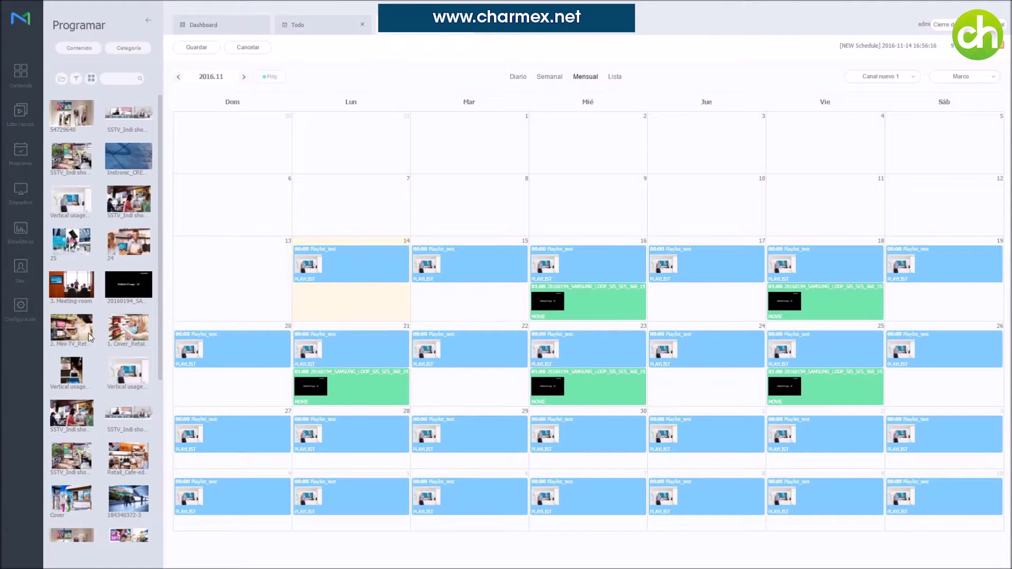
Schedule the 2. Mini-TV_Retail image on Wednesday 16 and bring it to the top (Llevar arriba)
drag(90, 338, 603, 295)
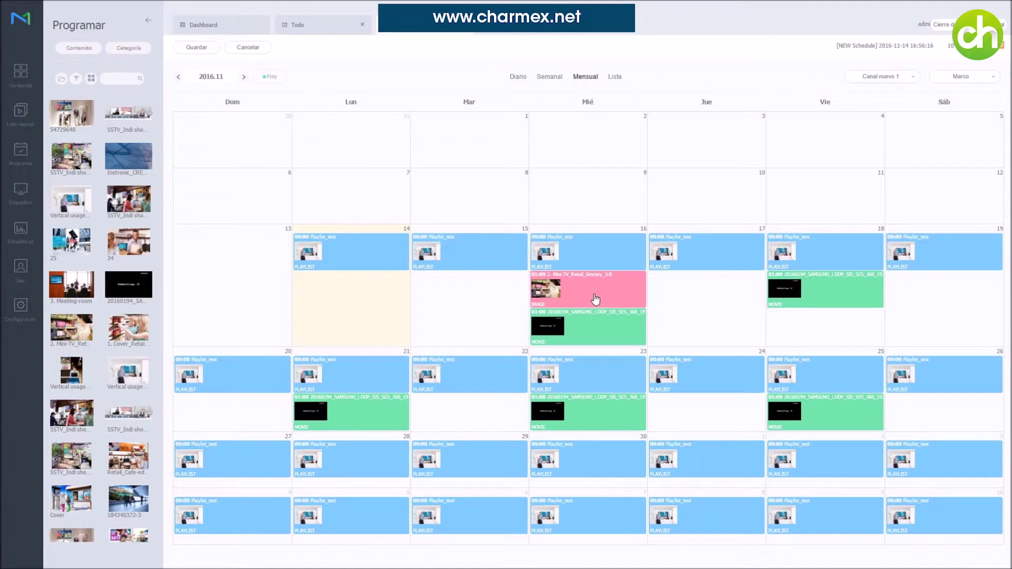
mouse_move(535, 281)
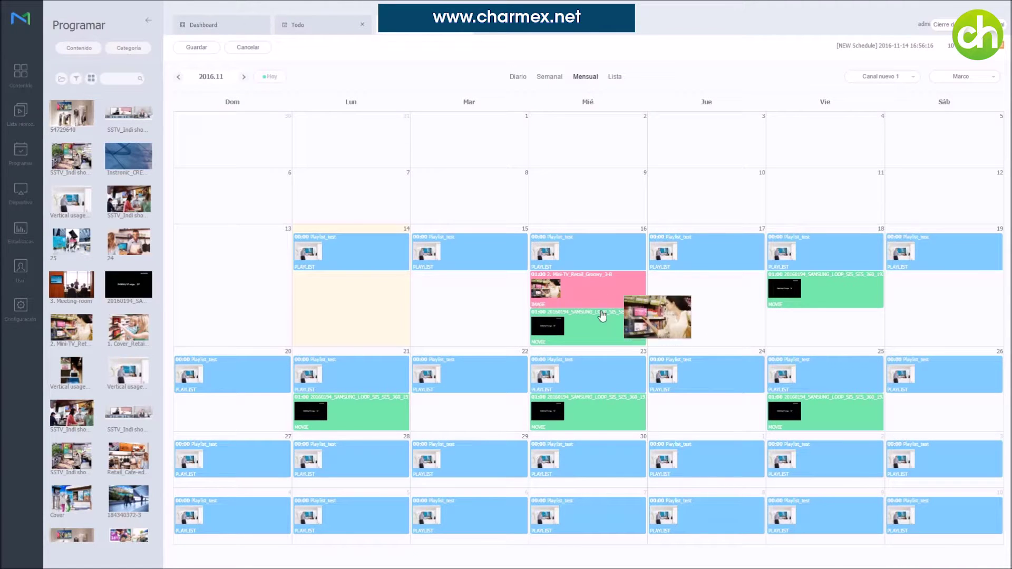
mouse_move(627, 338)
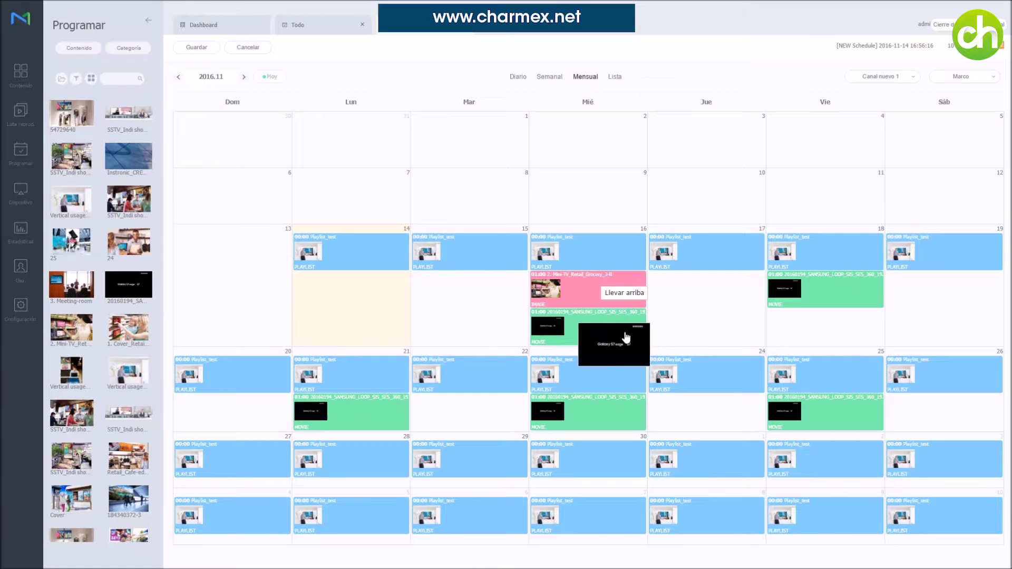
click(631, 295)
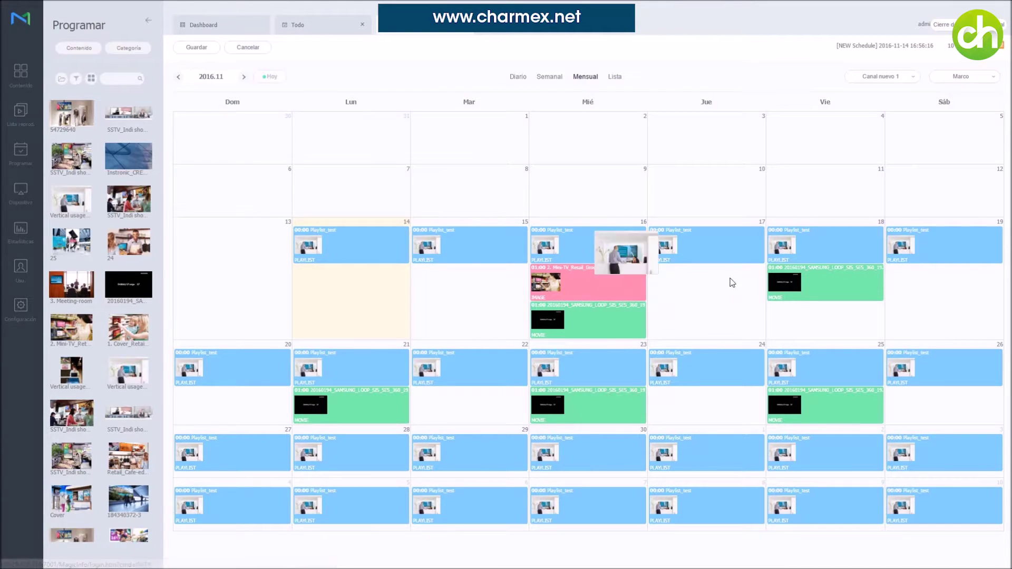
Add a second channel to the schedule in the channel editor and assign it number 2
click(914, 78)
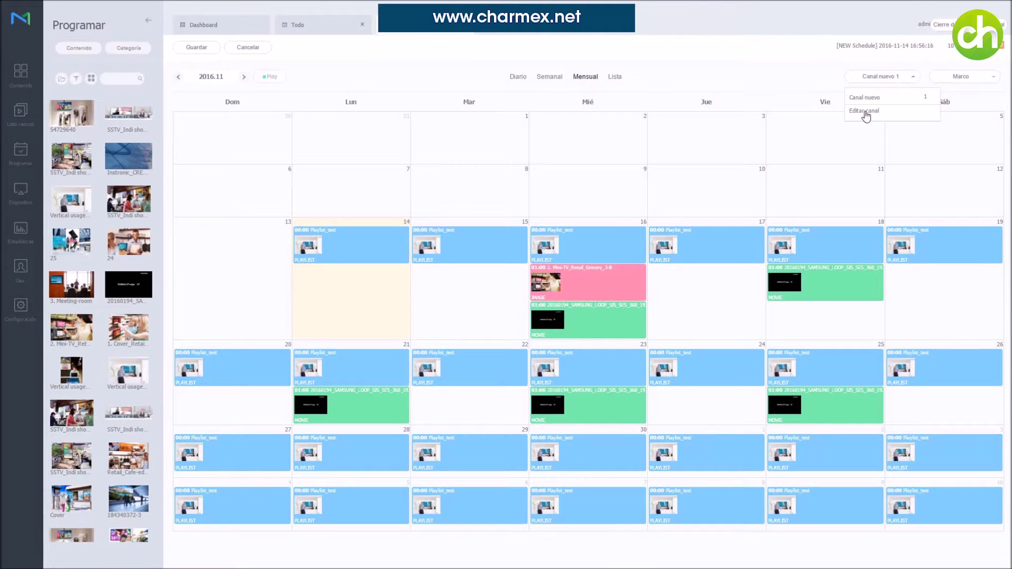
click(863, 112)
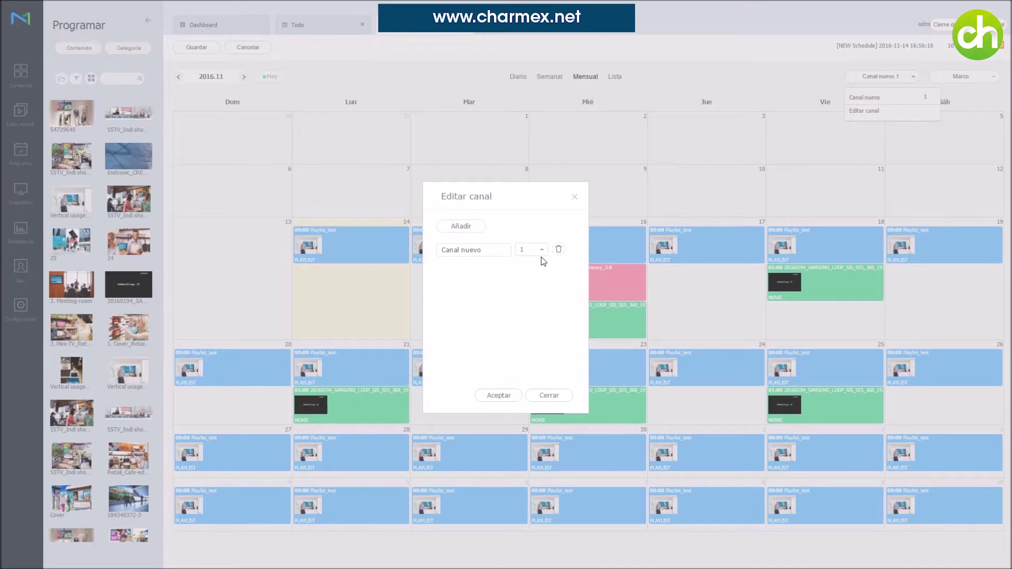
click(464, 228)
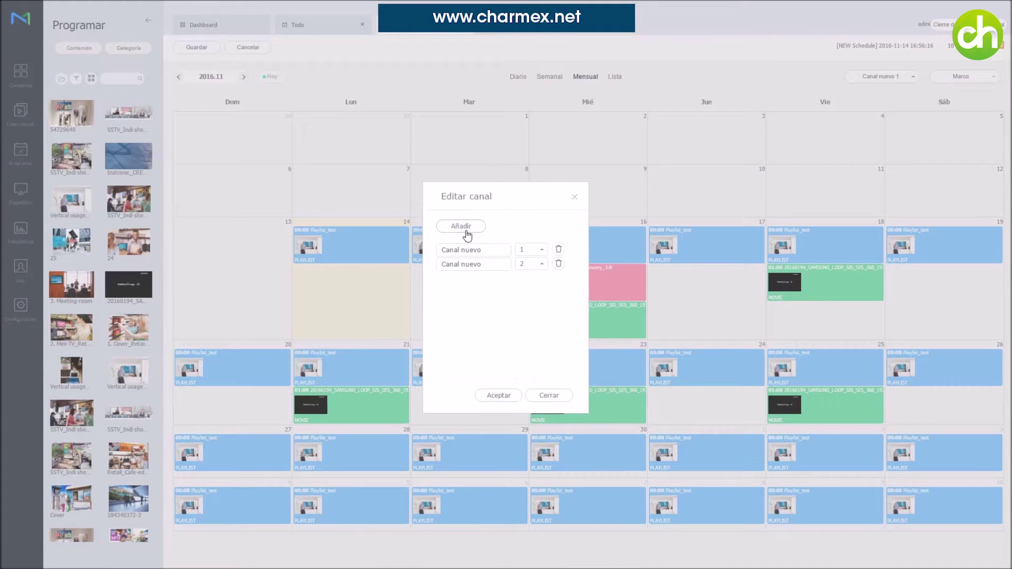
click(542, 266)
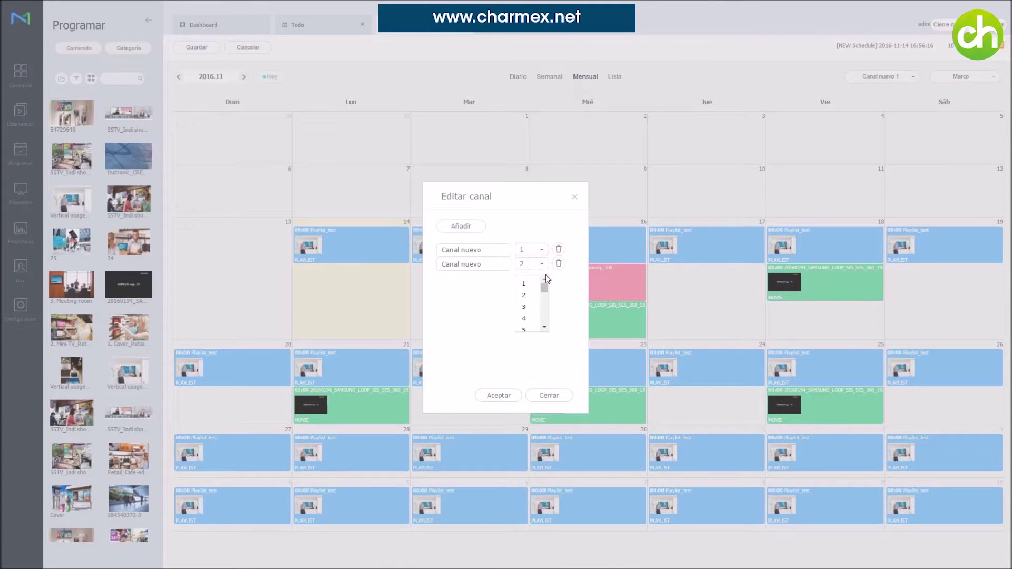
mouse_move(546, 292)
mouse_down()
mouse_move(551, 334)
mouse_move(551, 287)
mouse_up()
click(523, 297)
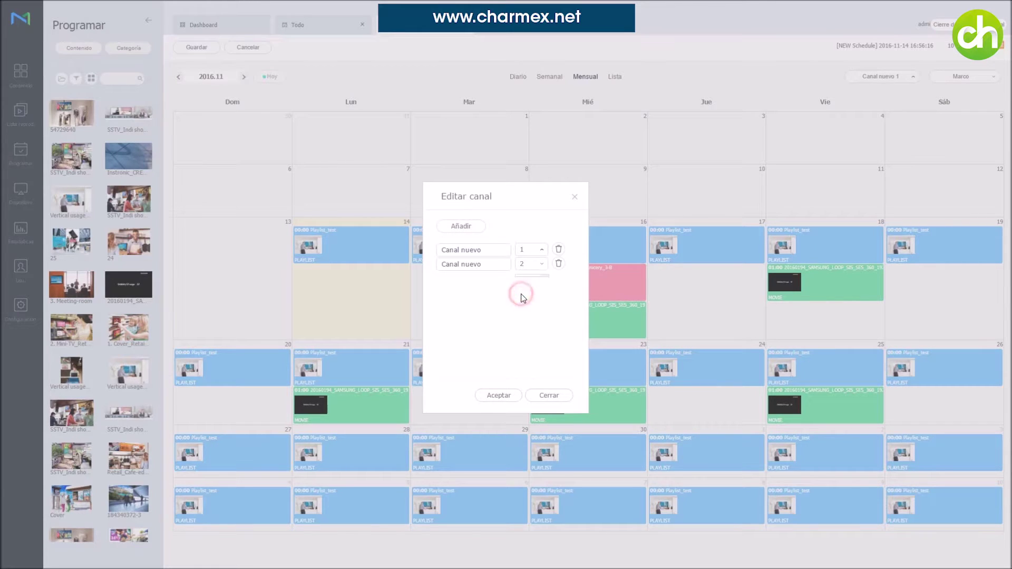
Rename the two schedule channels as Canal 1 and Canal 2 and accept the channel edits
click(486, 262)
triple_click(495, 262)
text(Can)
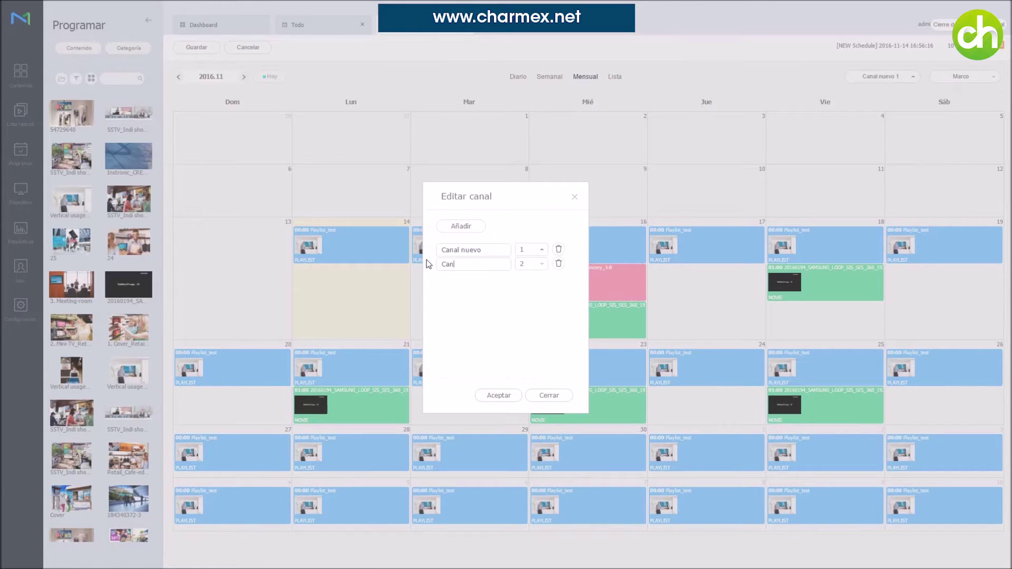
double_click(464, 251)
text(1)
click(497, 399)
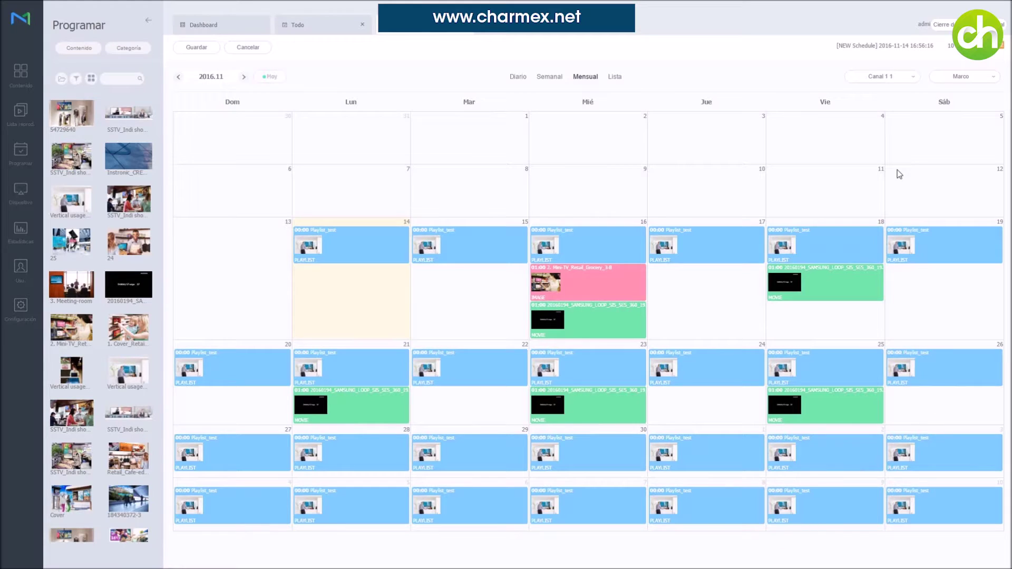
On Canal 2, schedule the 20160194_SAMSUNG_LOOP movie Monday 14 at 05:00, and on Wednesday 16 1. Cover_Retail at 08:30 and Vertical usage_Corporate at 12:30
click(907, 80)
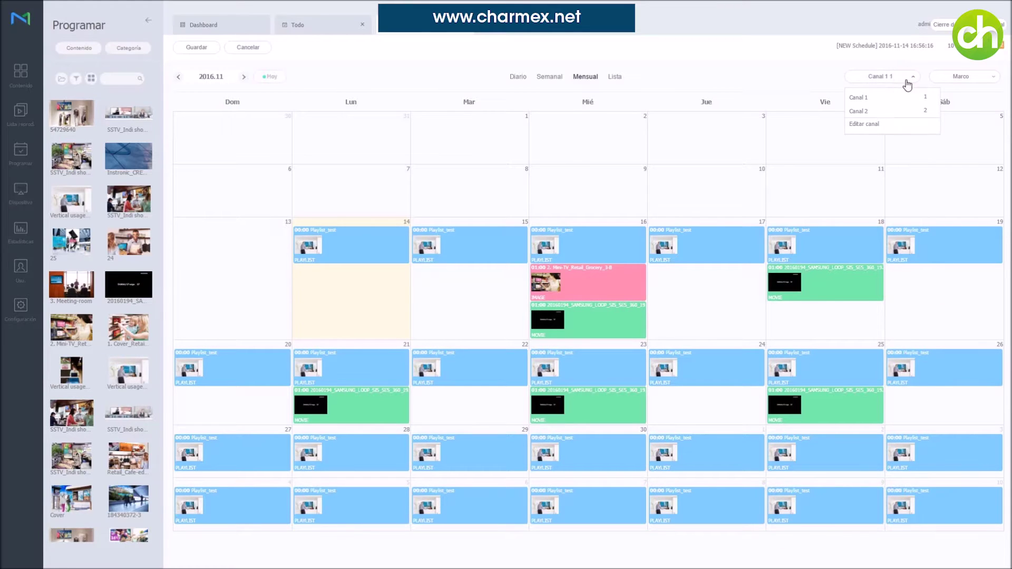
click(858, 111)
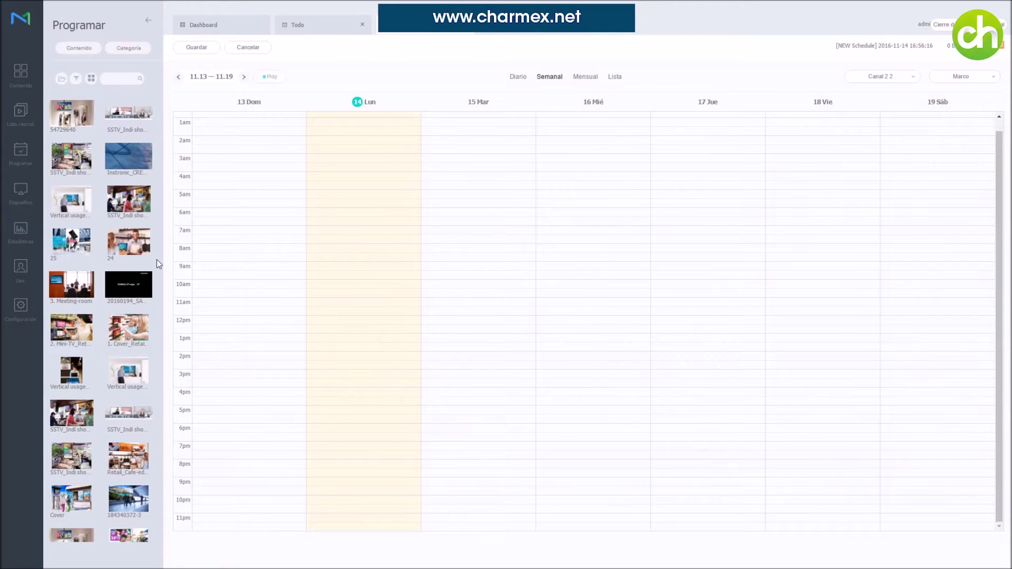
drag(128, 285, 363, 195)
drag(522, 321, 551, 258)
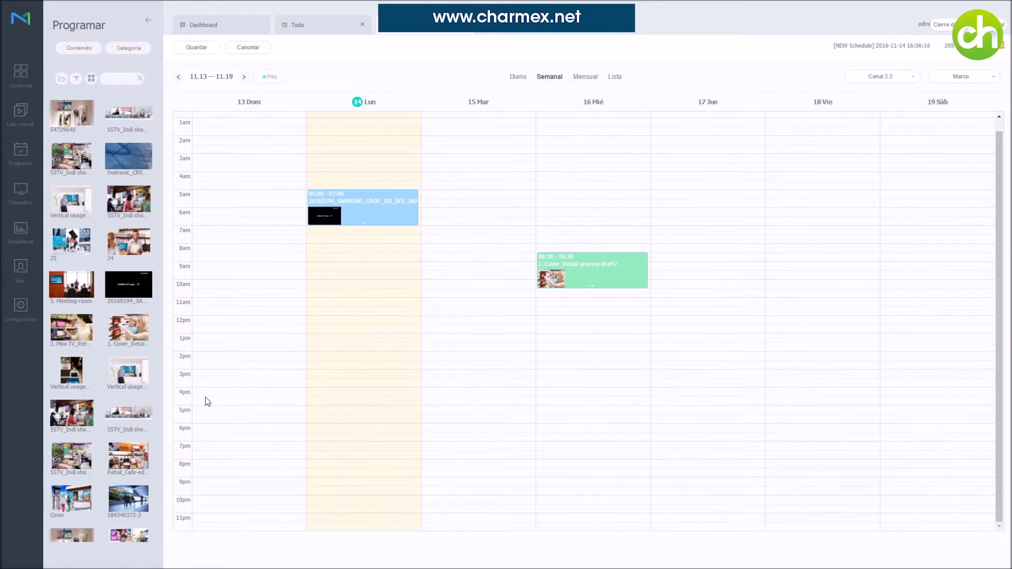
drag(148, 376, 571, 330)
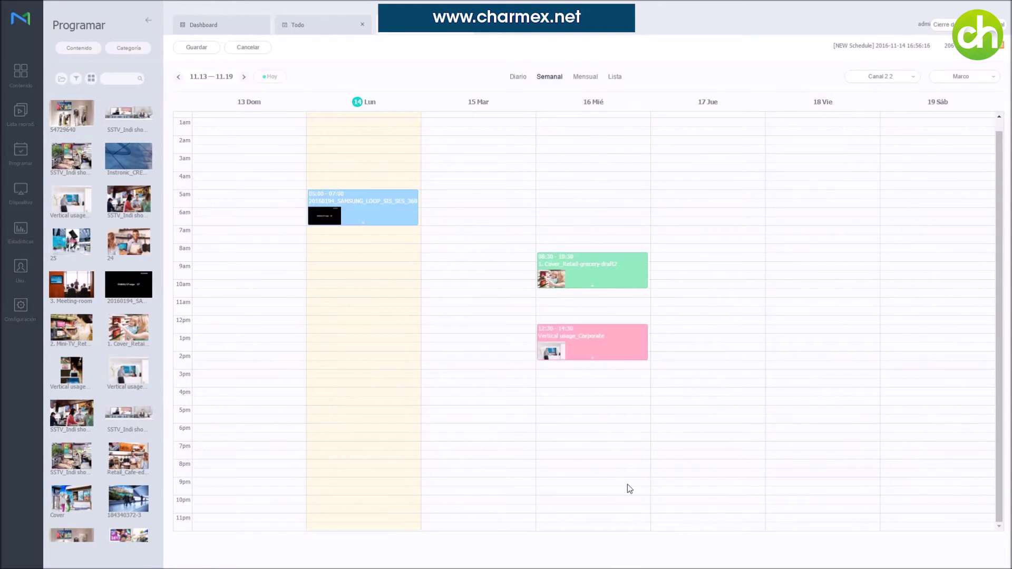
Review Canal 2's monthly calendar, and return to Canal 1 to check its weekly and monthly calendars
click(576, 77)
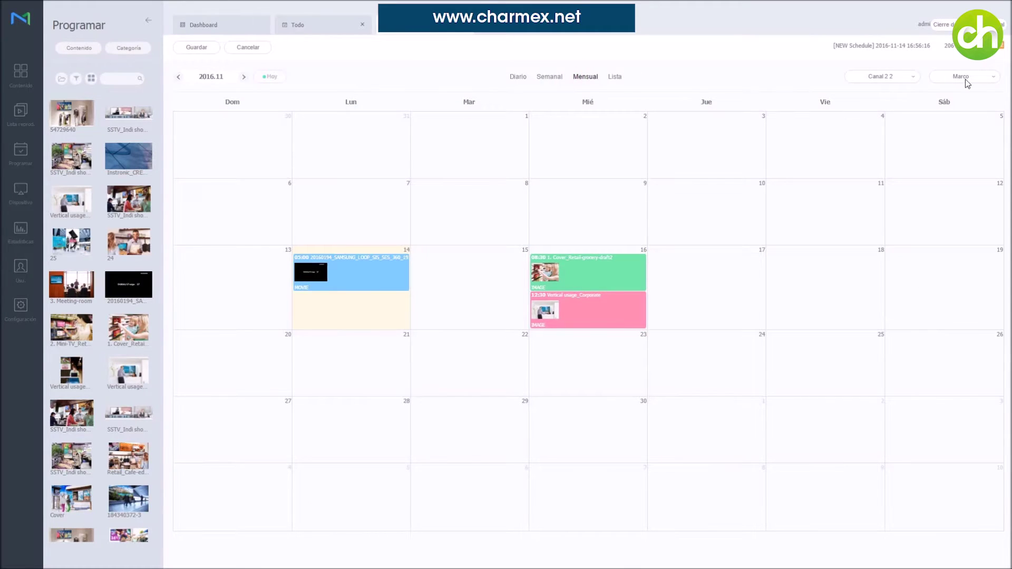
click(912, 74)
click(859, 96)
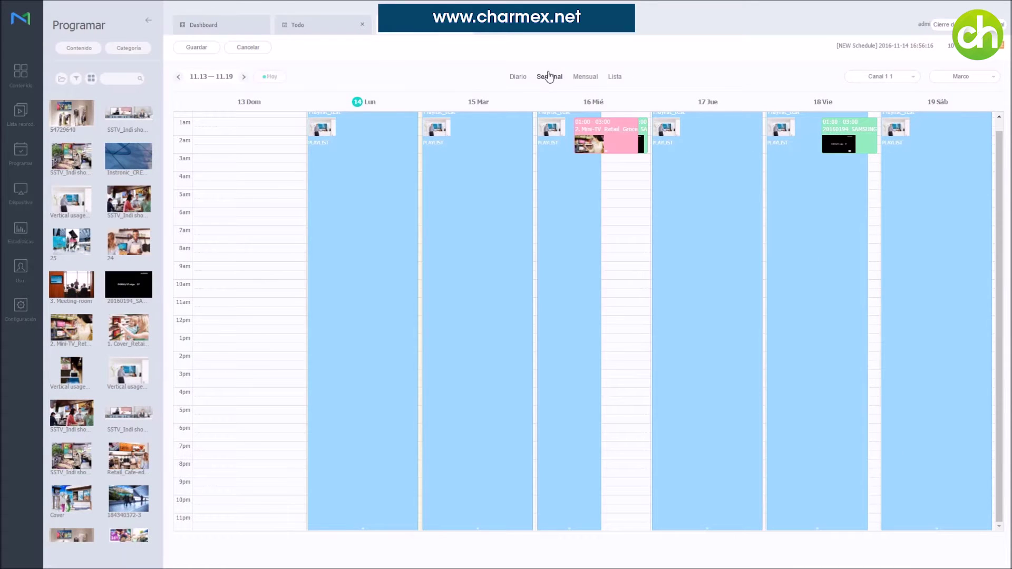
click(585, 77)
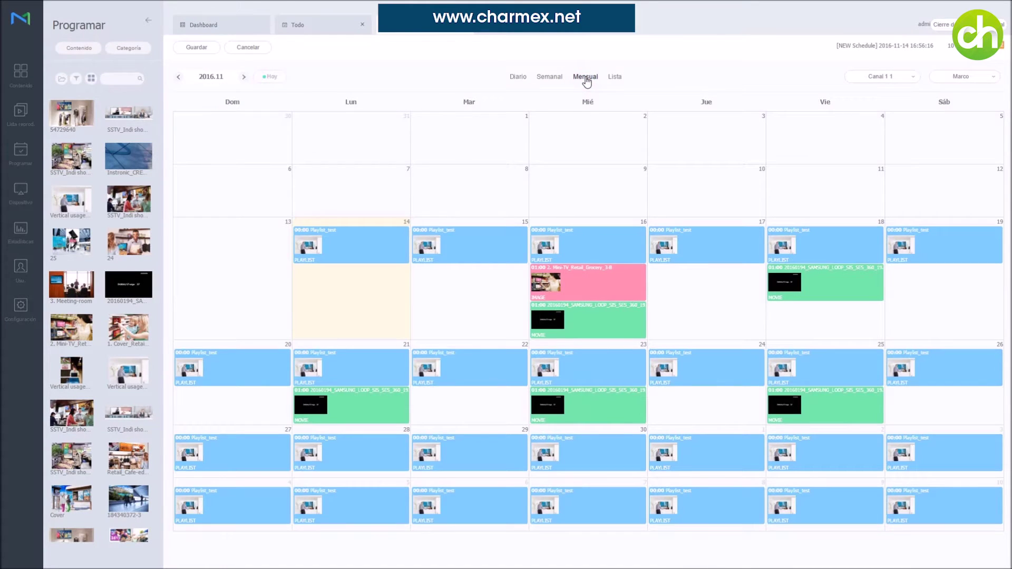
In the schedule's save settings, enter the name PR_VIDEO, choose TEST ORGANIZACION's default group, and open the publishing target selection
click(204, 52)
triple_click(577, 229)
text(PR_VIDEO)
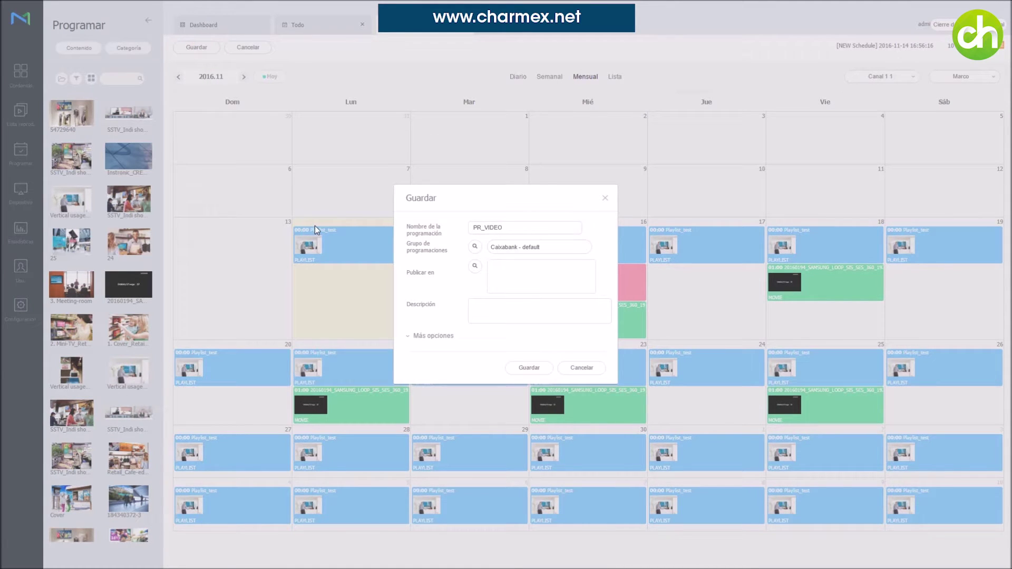
click(475, 246)
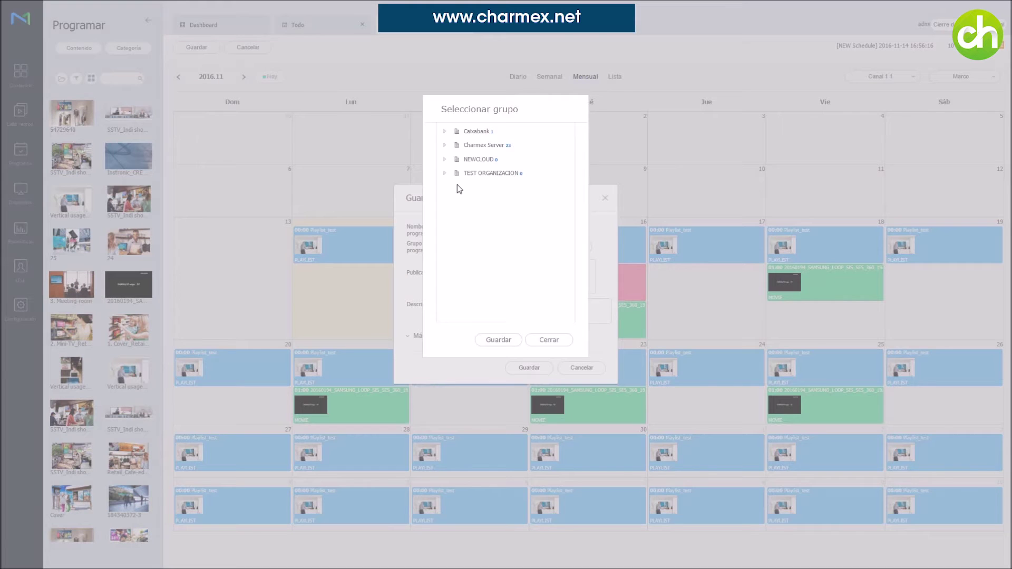
click(445, 173)
click(470, 187)
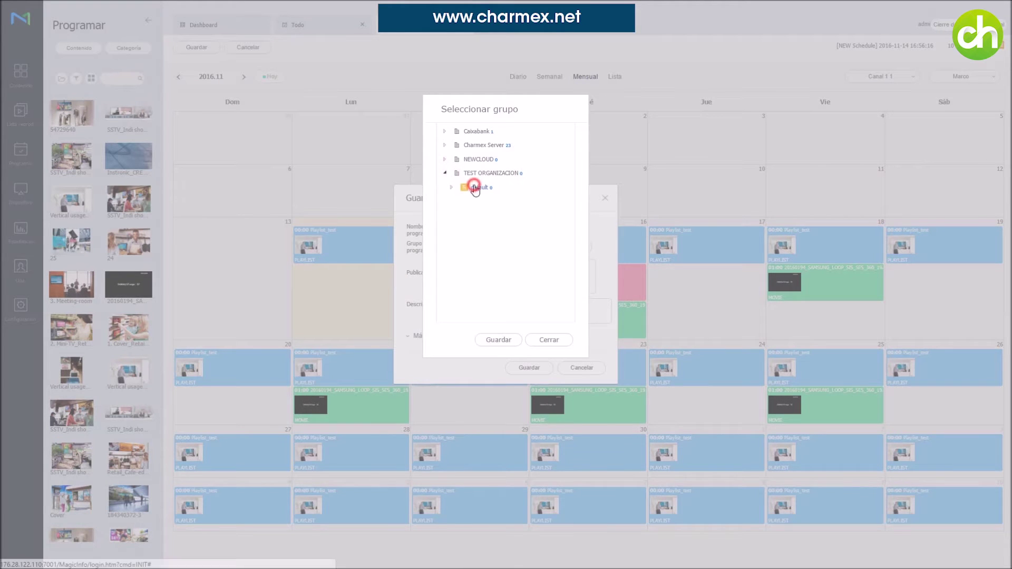
click(497, 340)
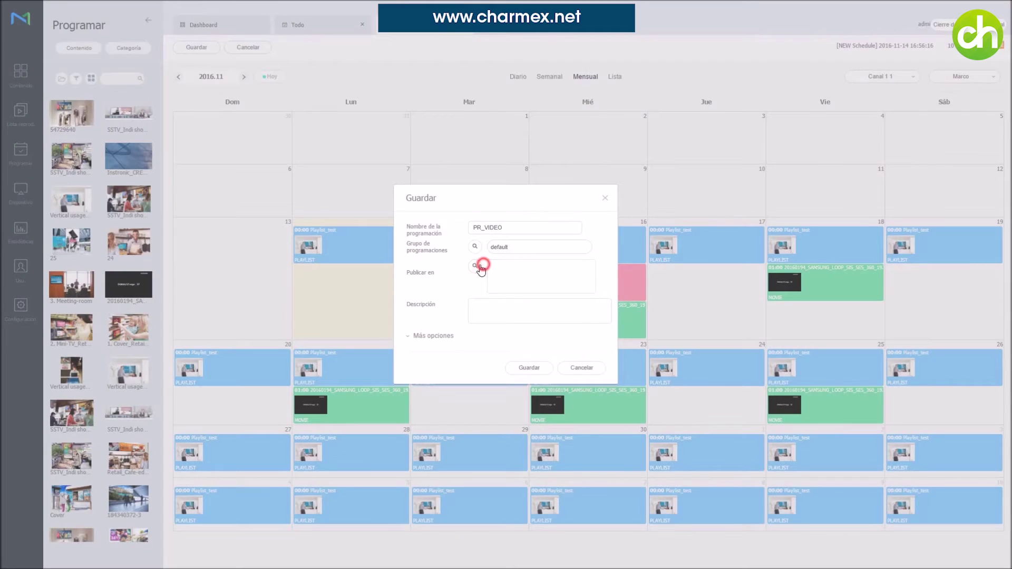
click(477, 267)
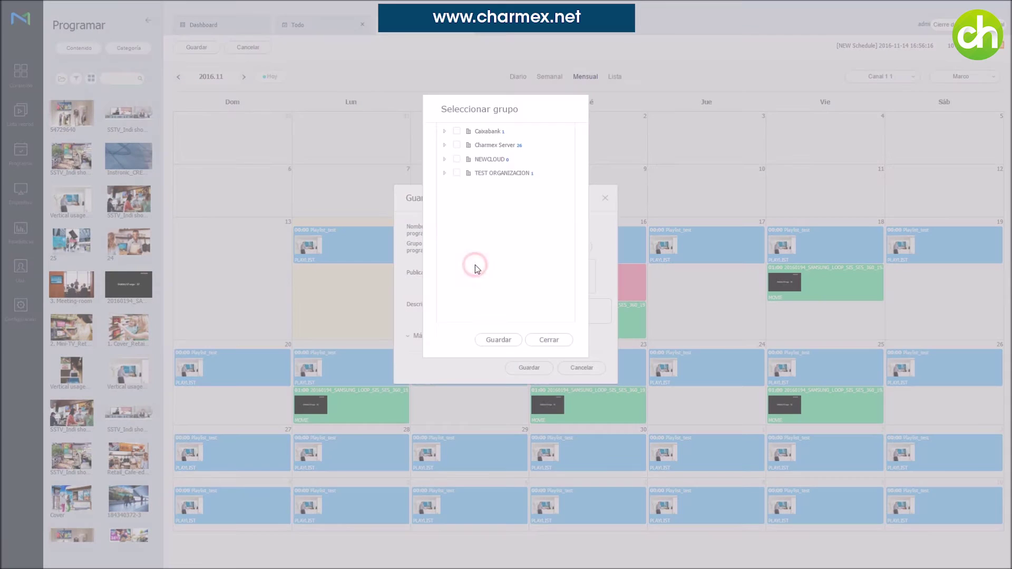
Try selecting individual SHOWROOM BARCELONA screens, that whole group and all of Charmex Server as publishing targets, clear the selection, and look through DEMOCENTER MADRID
click(444, 145)
click(452, 173)
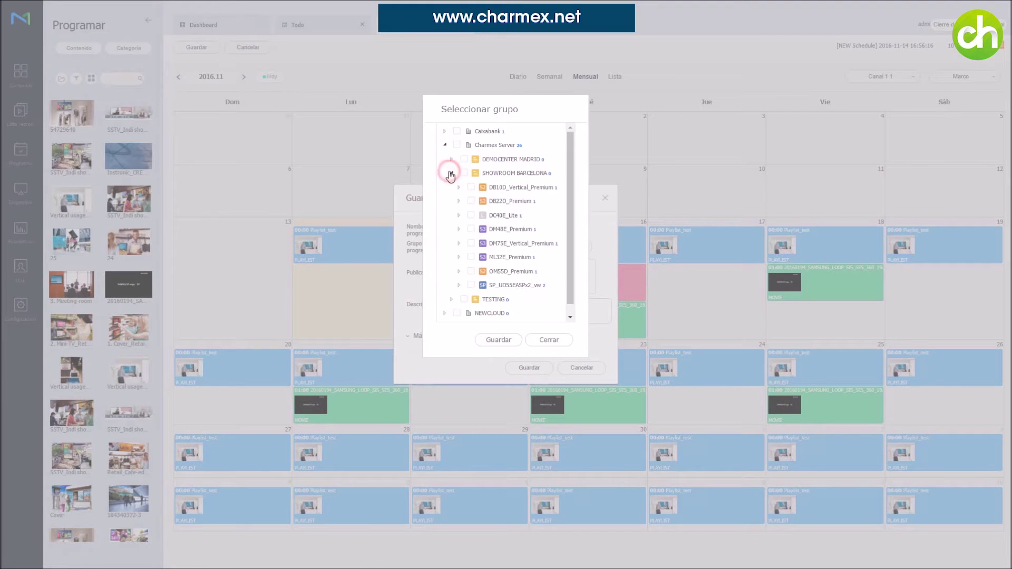
click(471, 188)
click(471, 201)
click(473, 230)
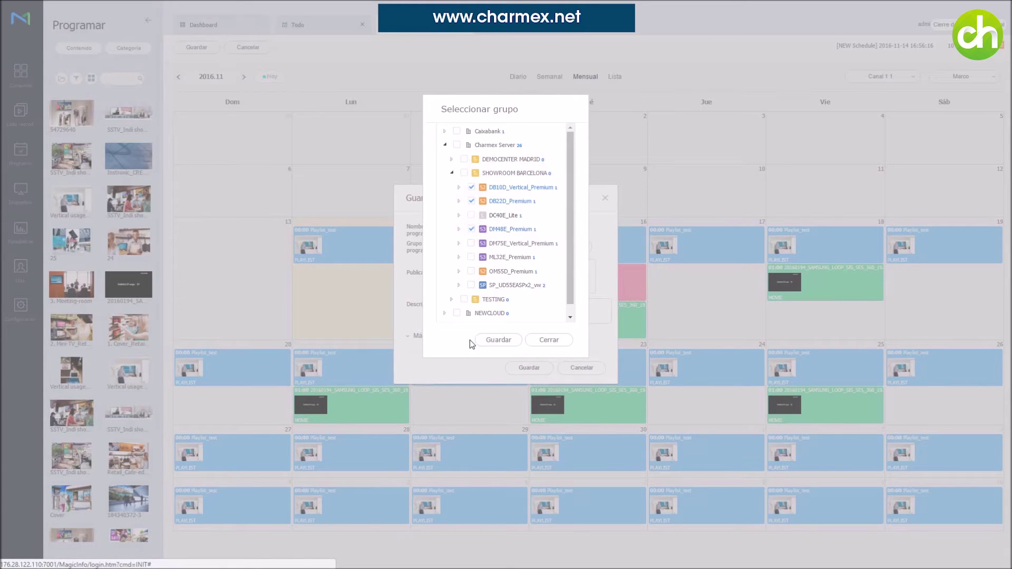
click(465, 174)
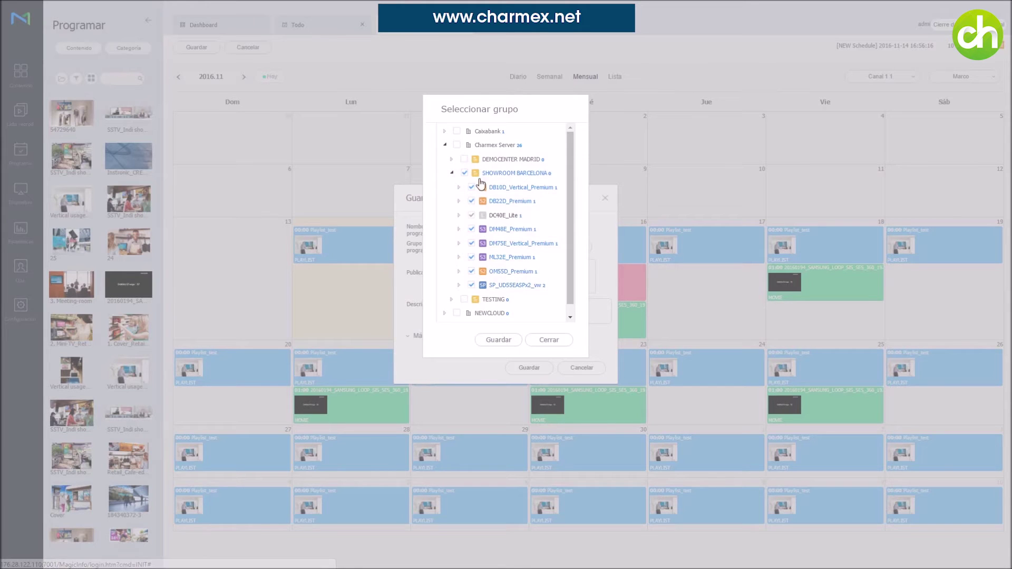
click(457, 145)
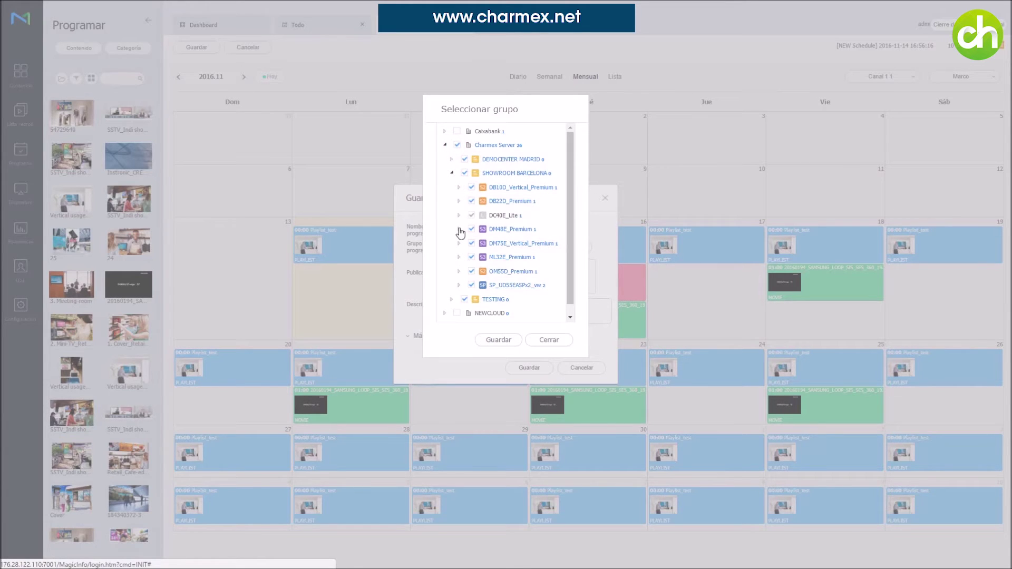
click(457, 146)
click(451, 159)
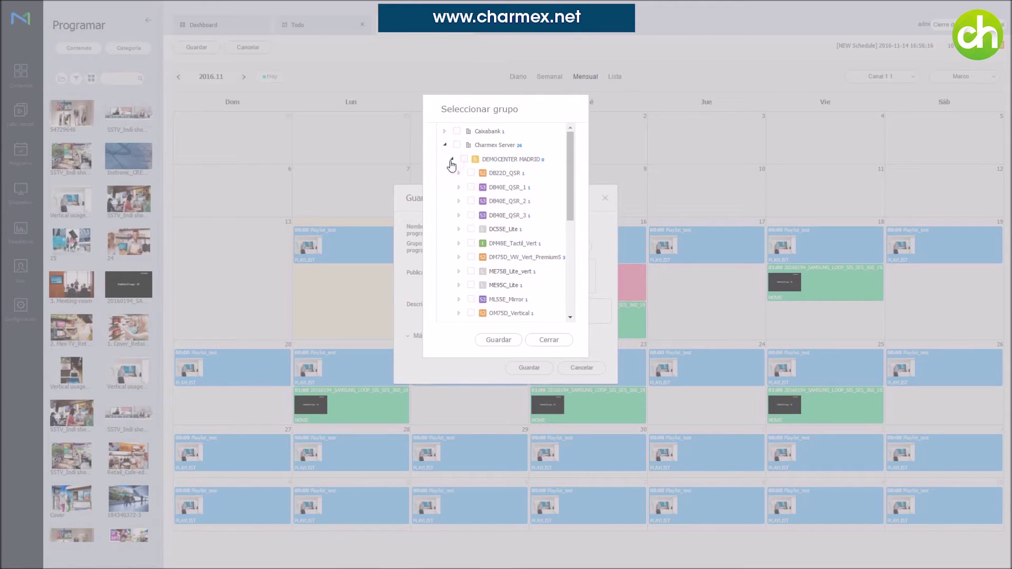
click(452, 173)
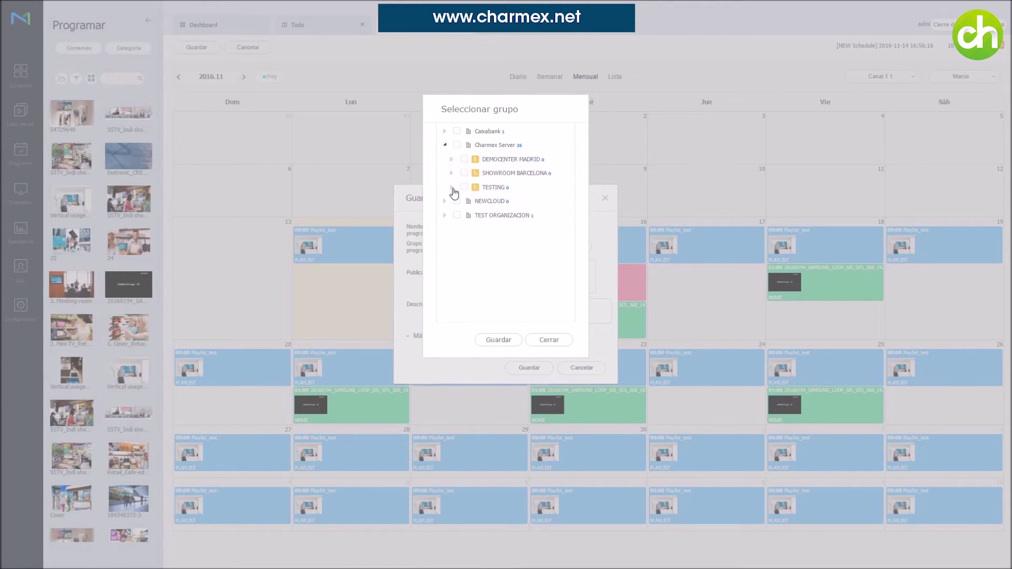
Choose the Test videos group in TEST ORGANIZACION as the publishing target
click(445, 215)
click(463, 230)
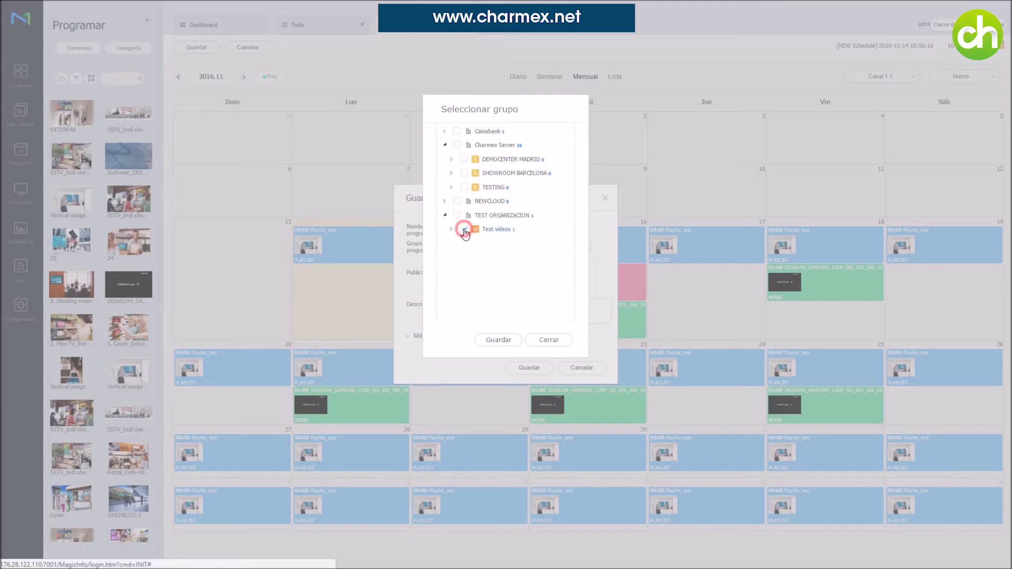
click(498, 340)
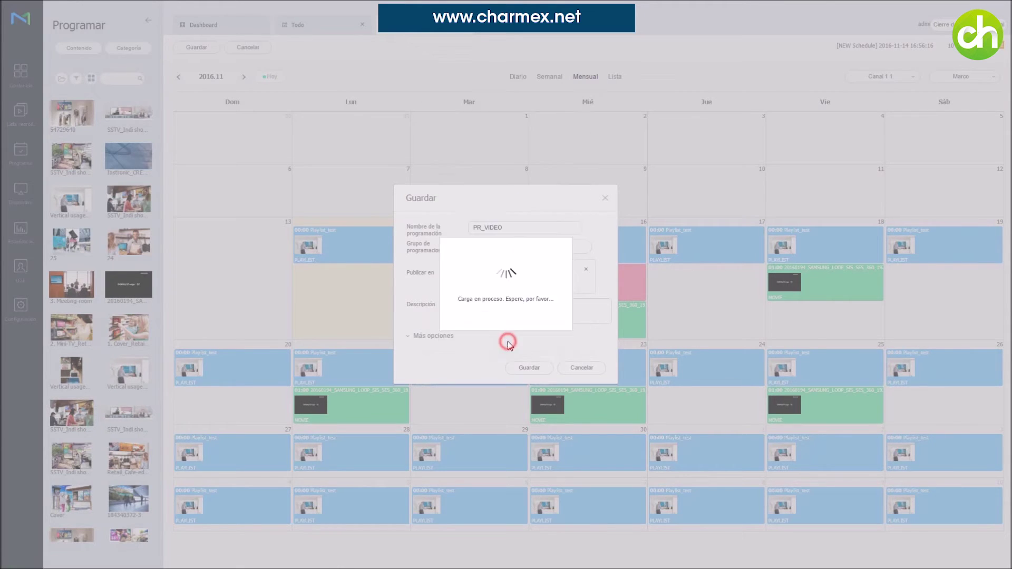
Expand the additional save options, try enabling reserved deployment (Reserva) to inspect its publication time and repeat settings, and disable it again
click(442, 336)
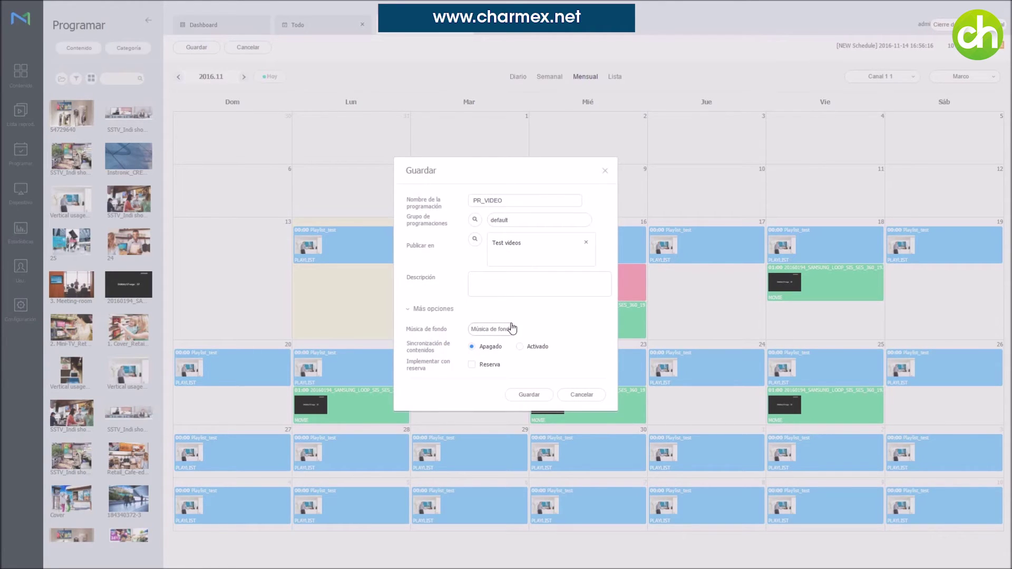
click(472, 365)
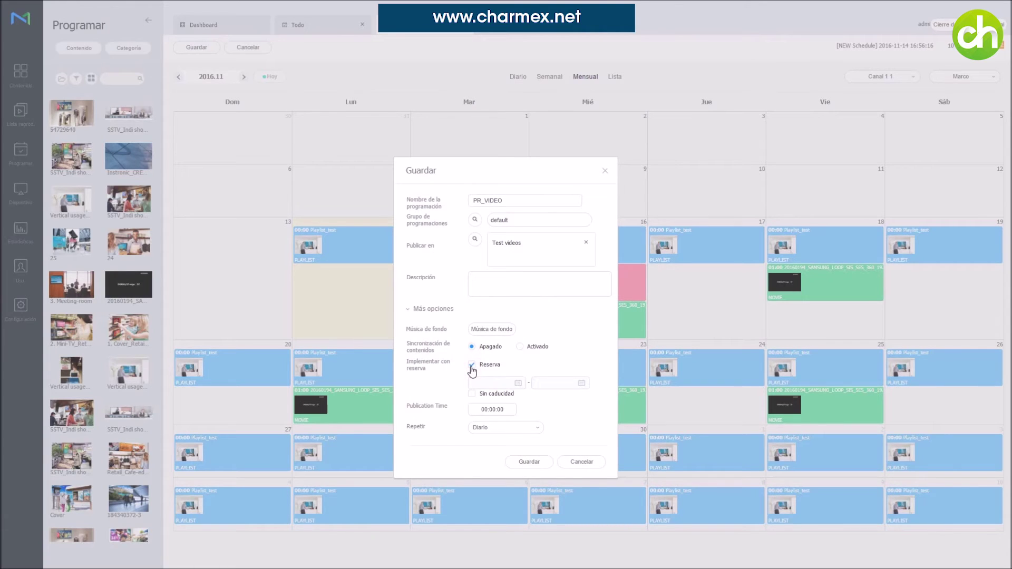
click(483, 410)
click(546, 423)
click(472, 365)
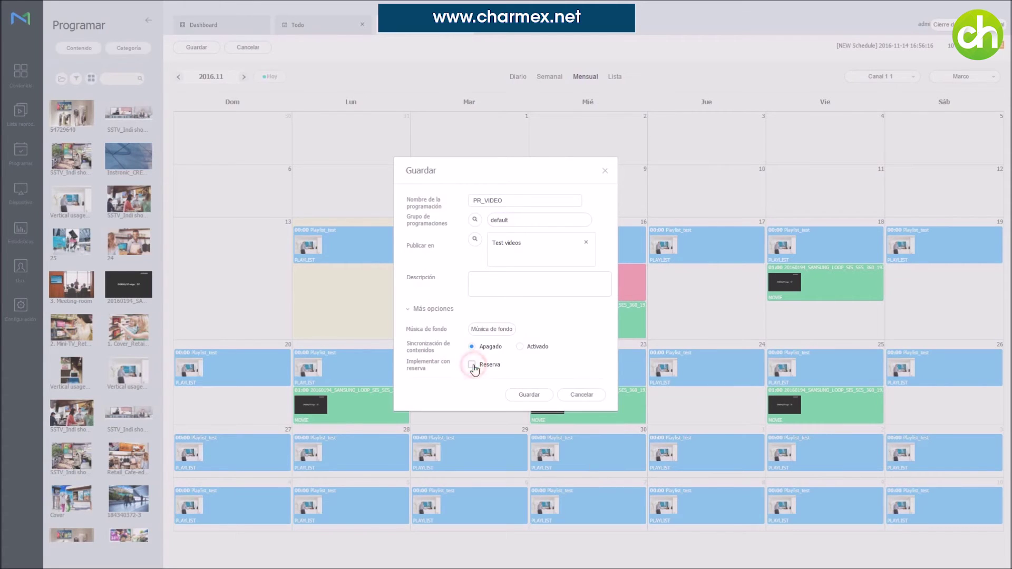
Save and publish the schedule, and check PR_VIDEO's publication progress details
click(534, 396)
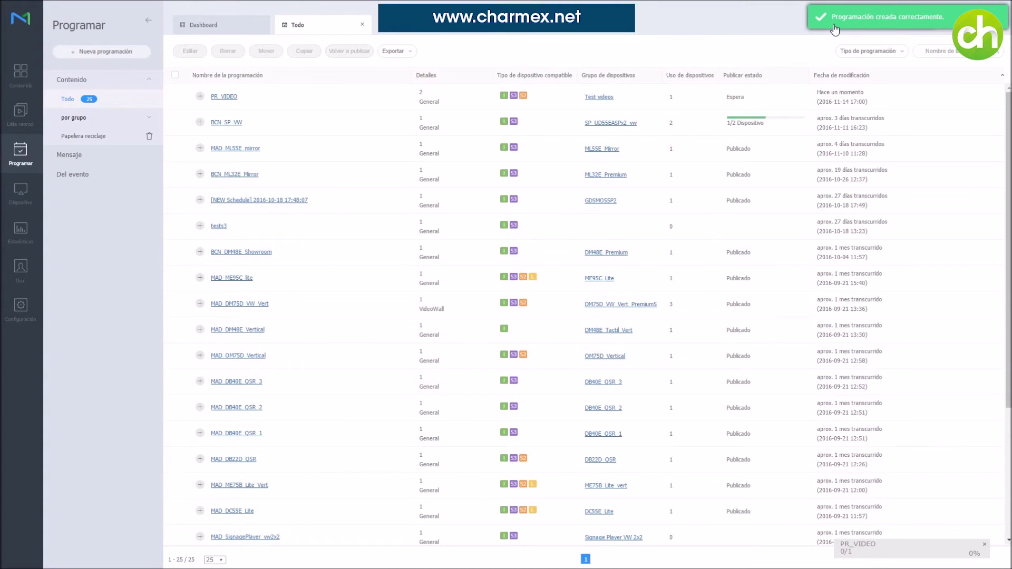
triple_click(850, 551)
click(844, 554)
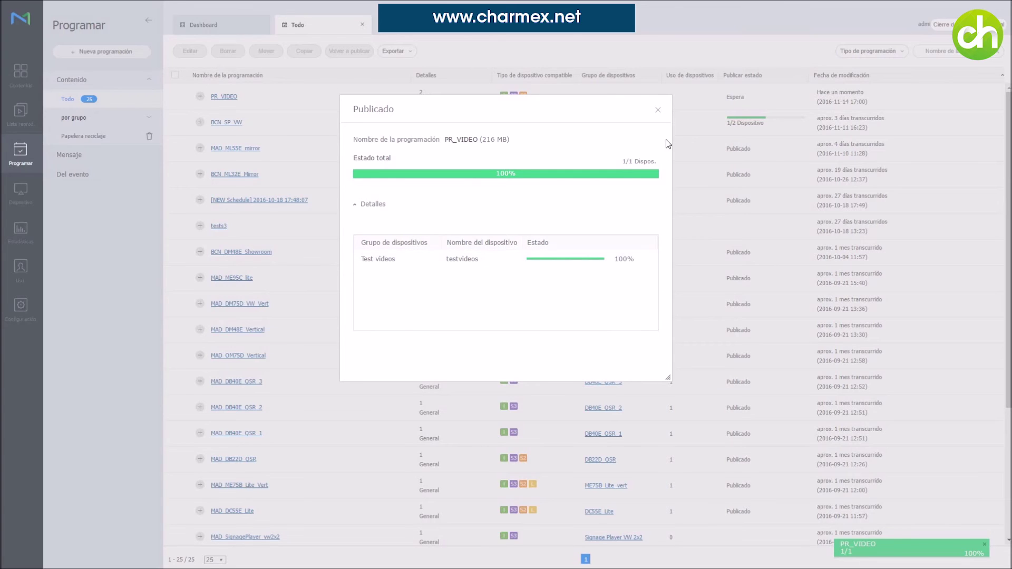
click(658, 112)
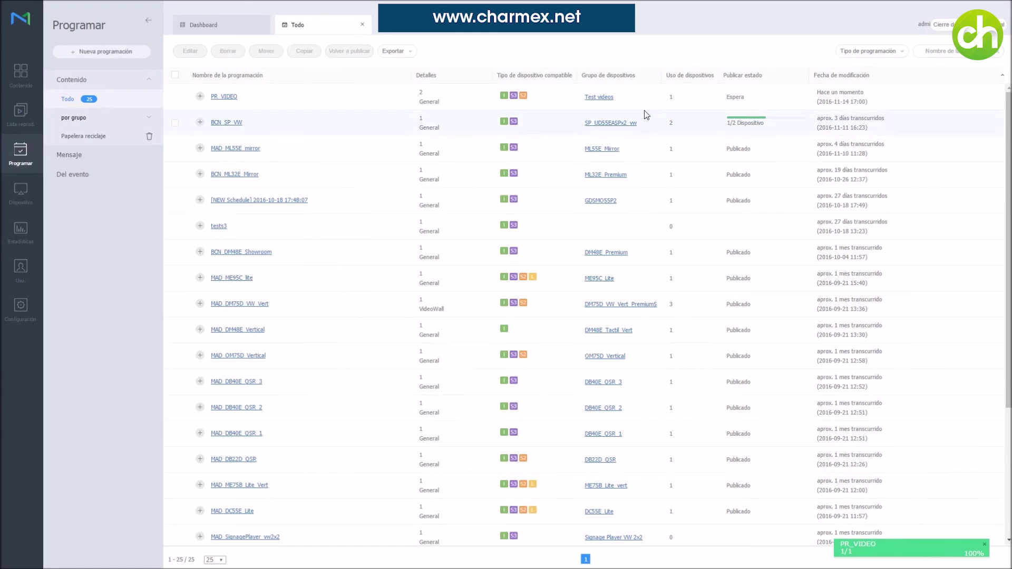
View the devices in the Test videos group of TEST ORGANIZACION
click(16, 191)
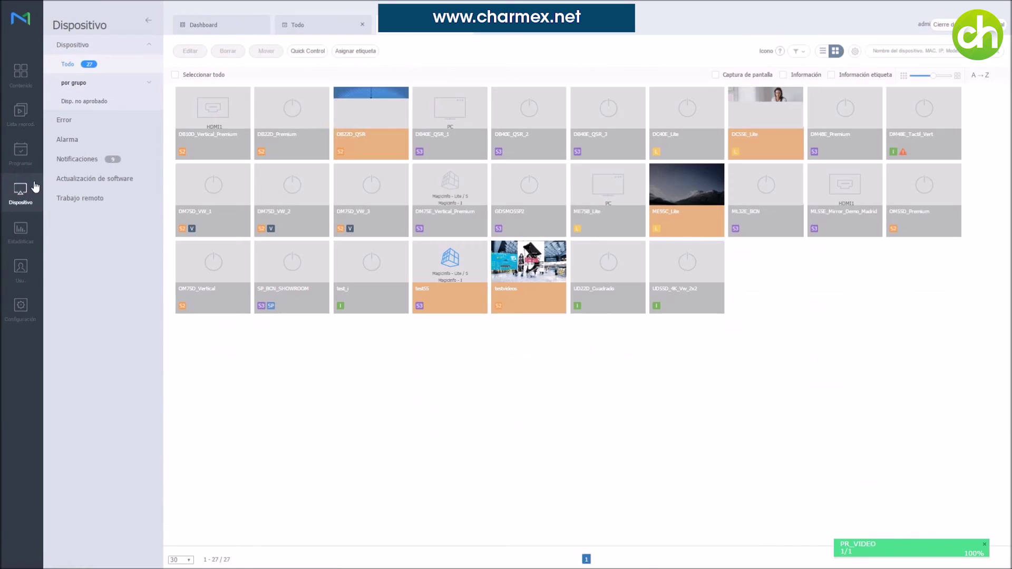
click(80, 84)
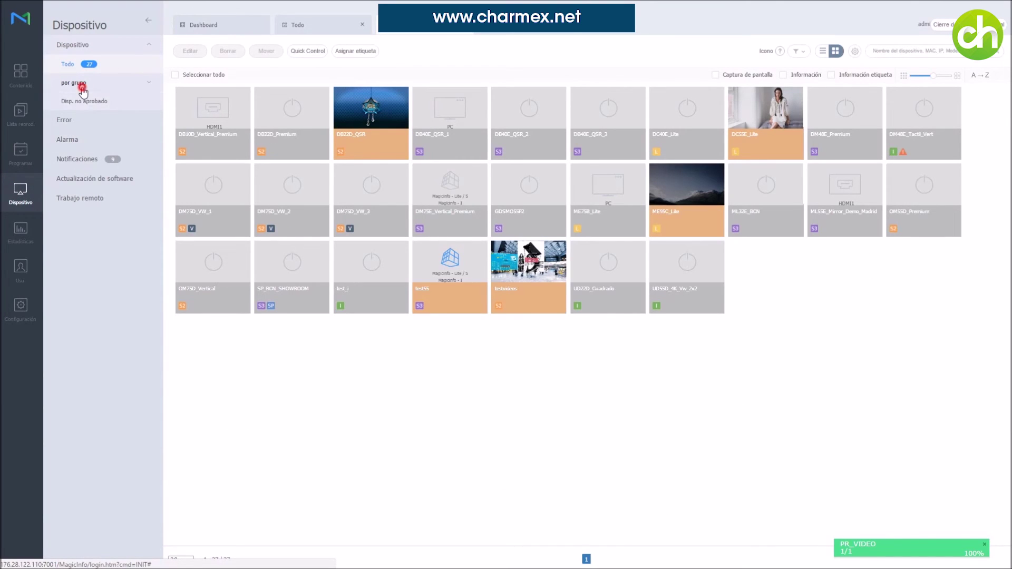
click(89, 135)
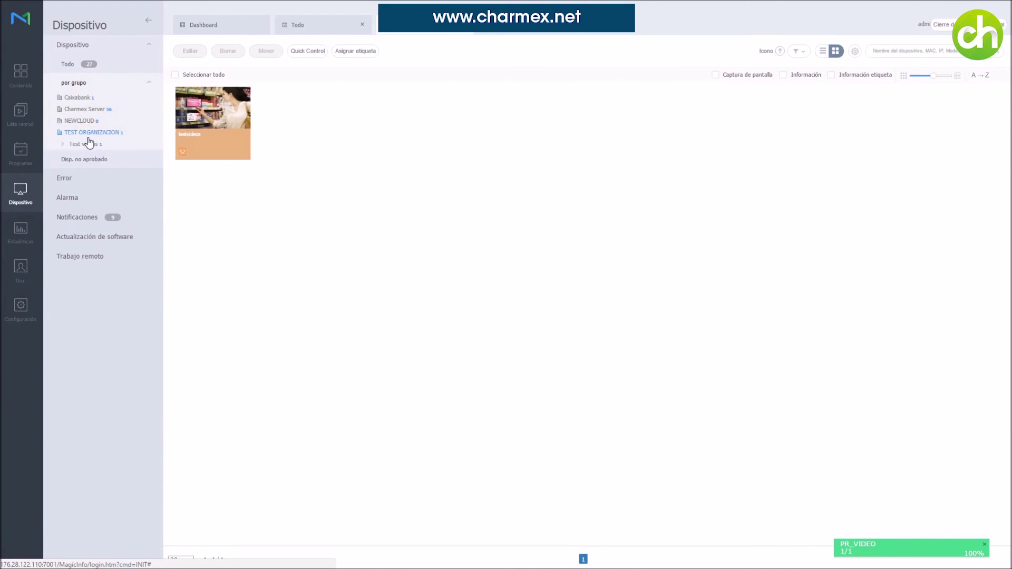
click(89, 145)
mouse_move(231, 120)
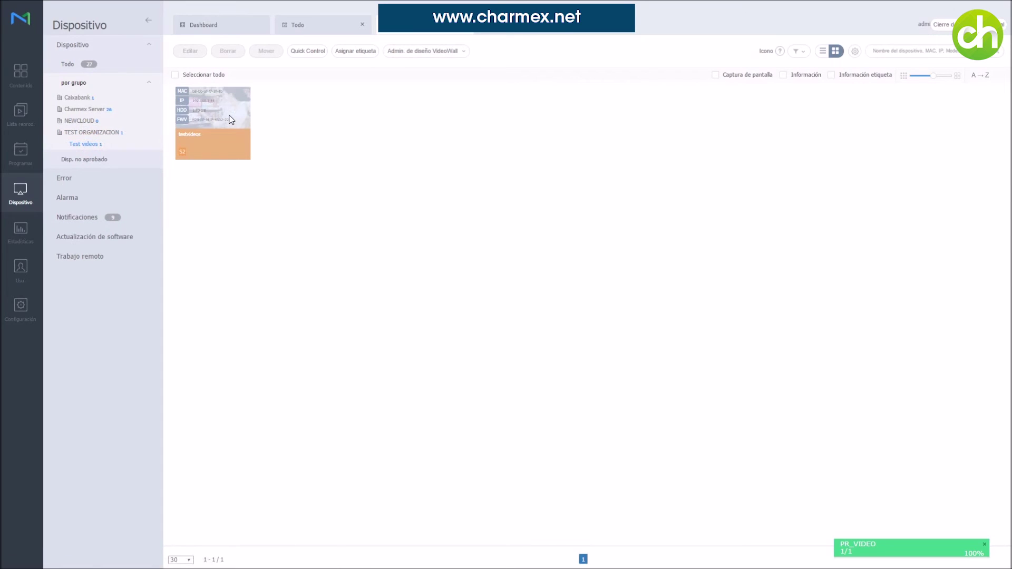
Open the testvideos device's information and check its assigned content schedule and the content being played
click(228, 150)
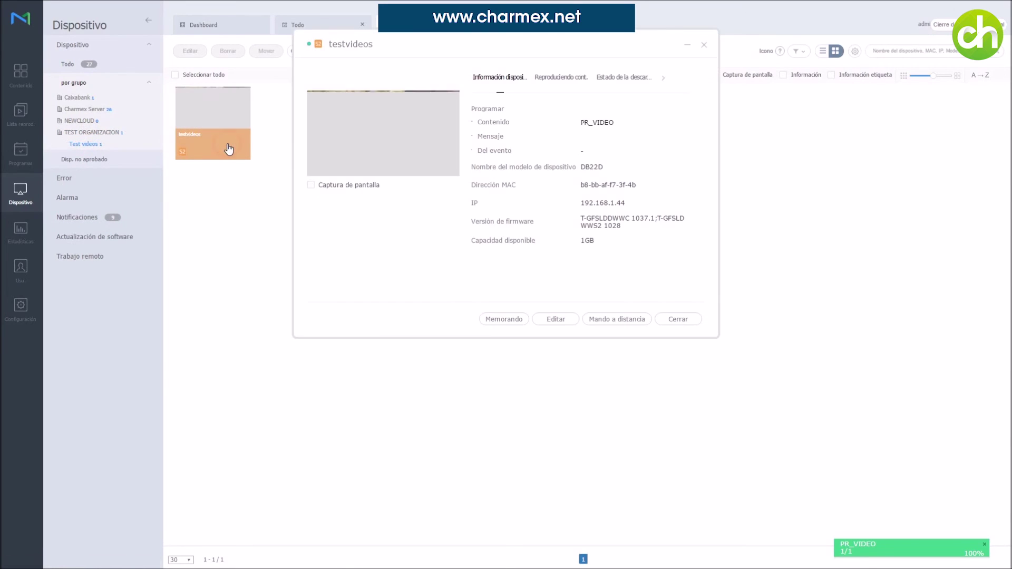
double_click(624, 127)
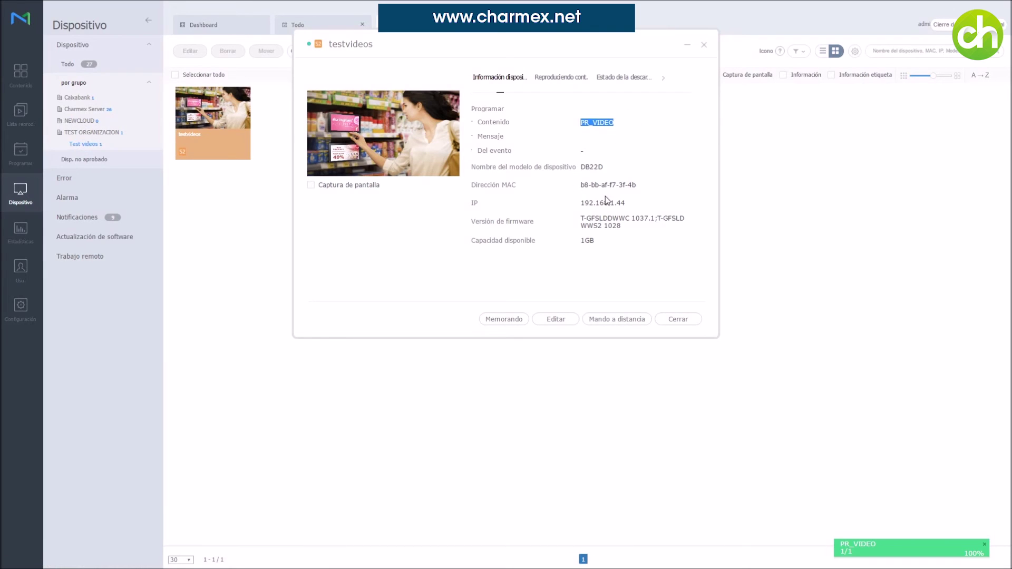
click(580, 79)
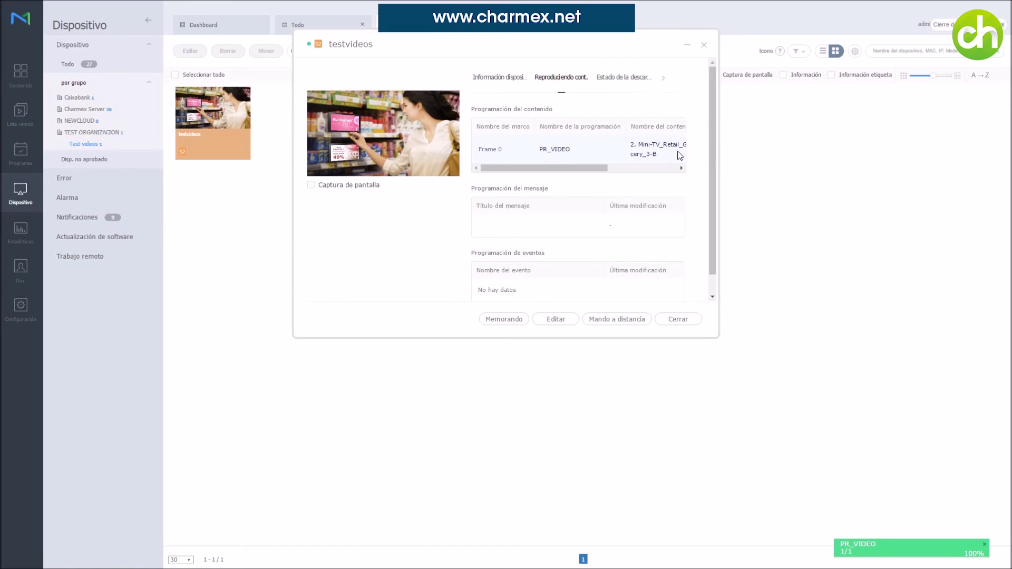
Review the download status of the scheduled content files on the testvideos device
click(629, 78)
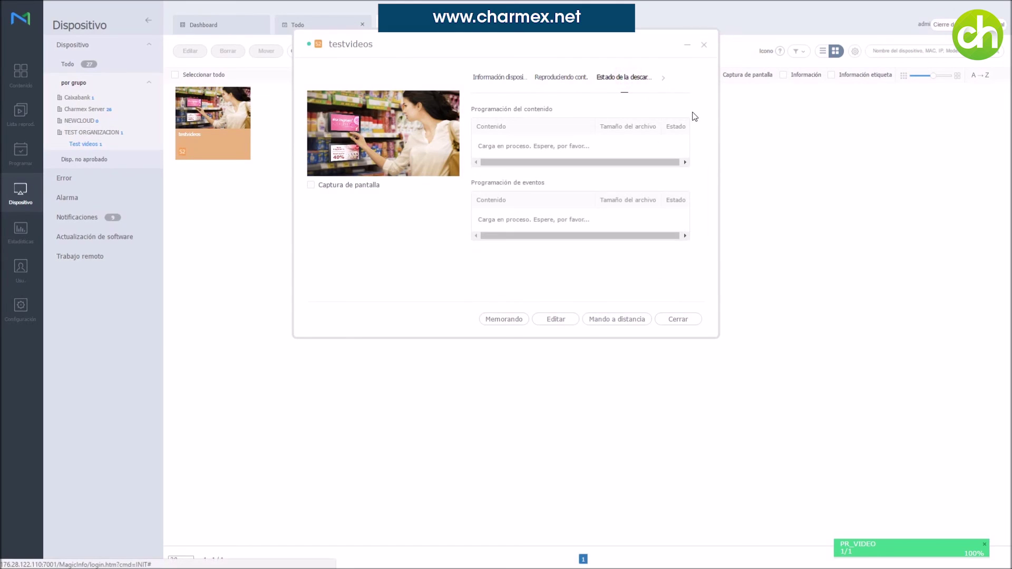
scroll(678, 144, down, 2)
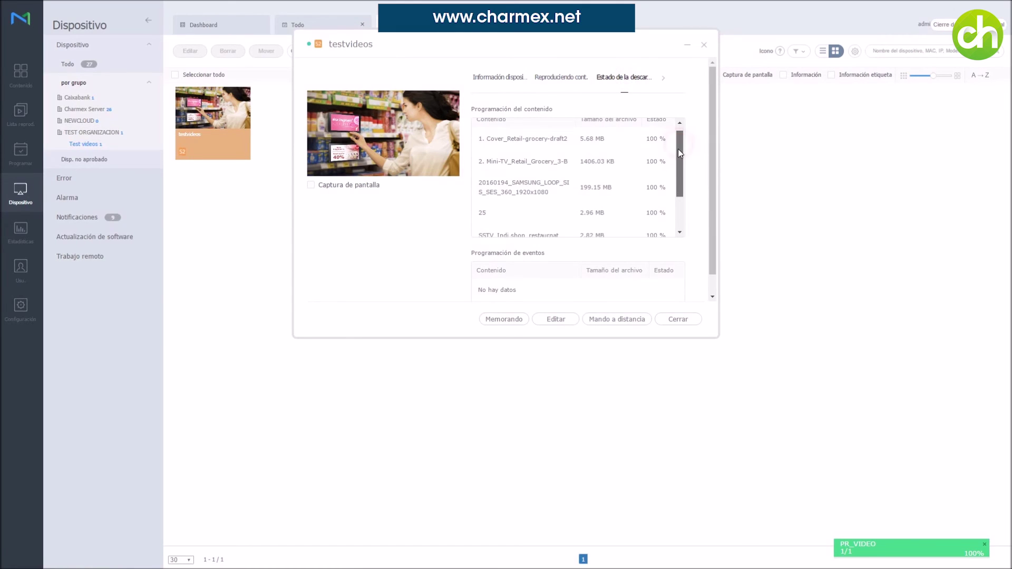
scroll(678, 150, up, 2)
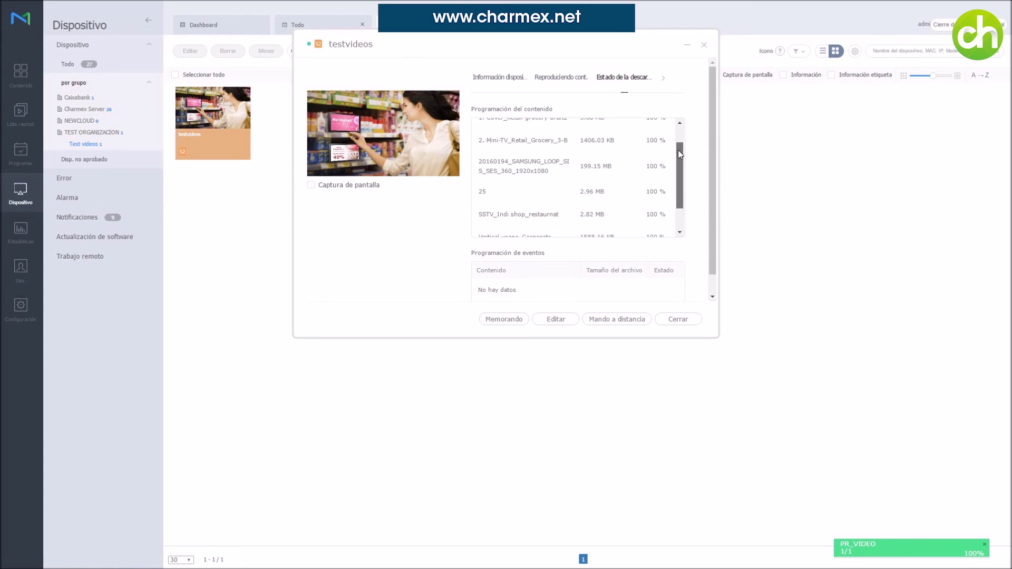
Open the PR_VIDEO schedule for editing from the testvideos device's information, and close the device window to reach the schedule editor
click(525, 78)
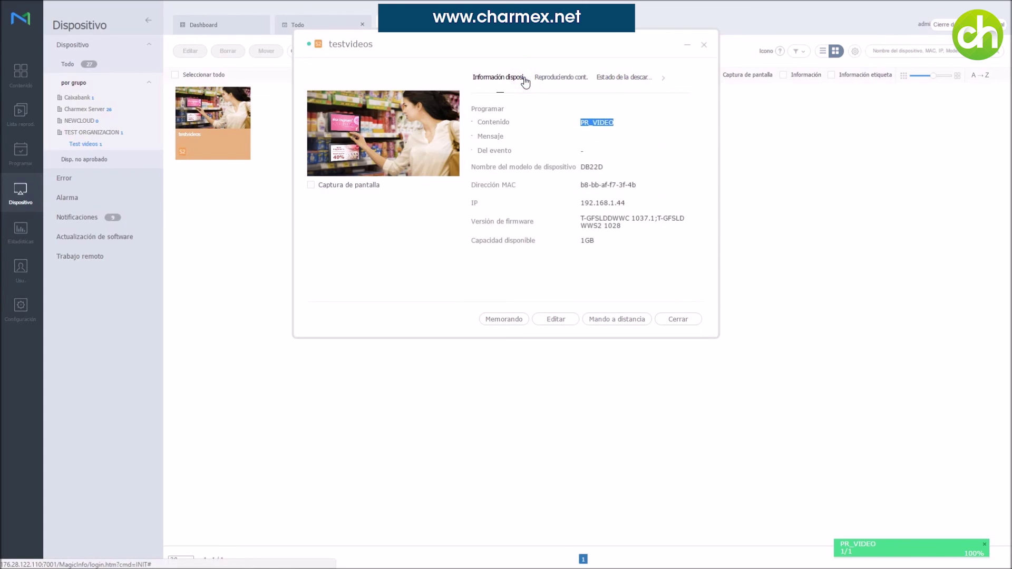
click(596, 124)
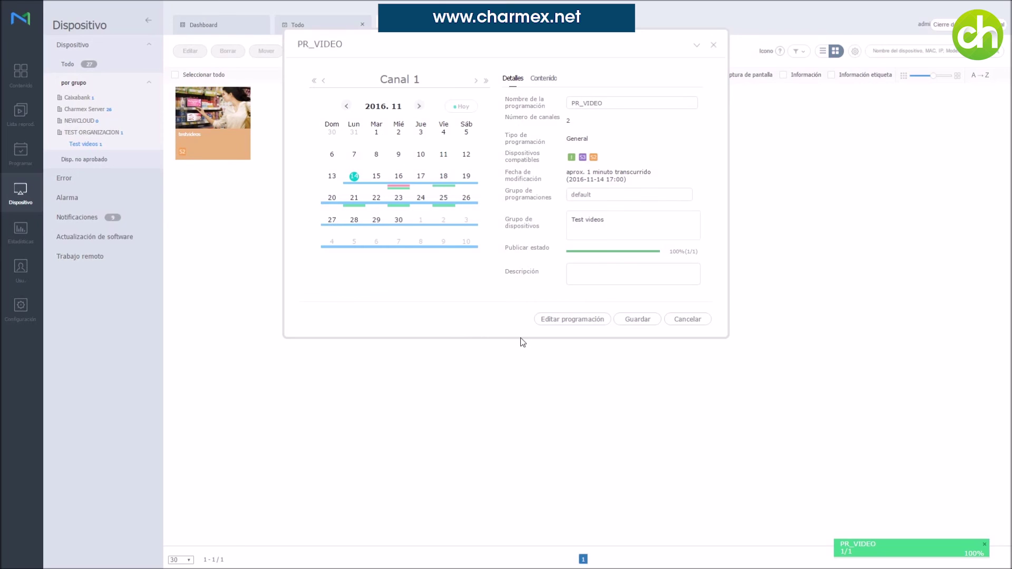
click(559, 320)
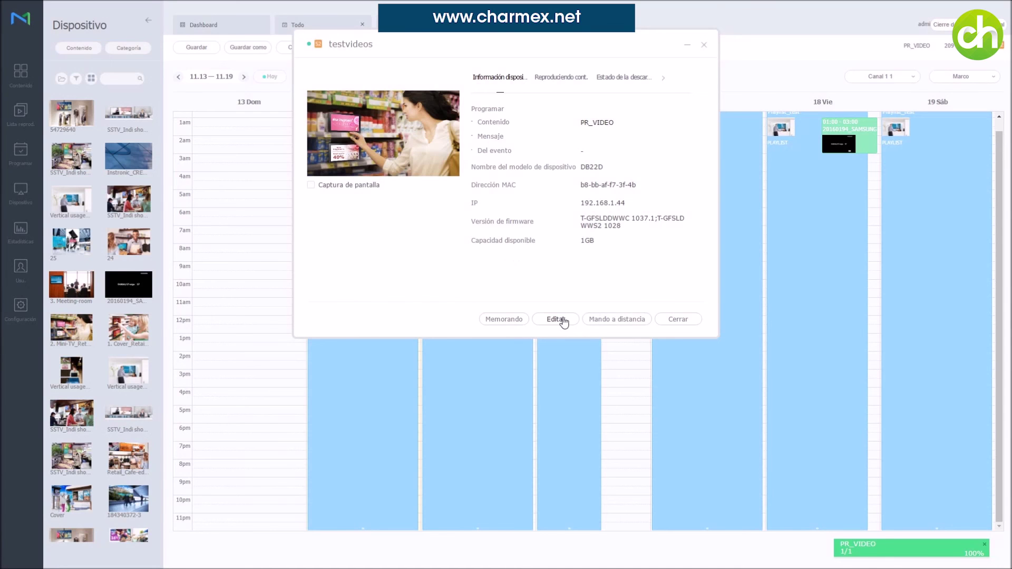
click(669, 320)
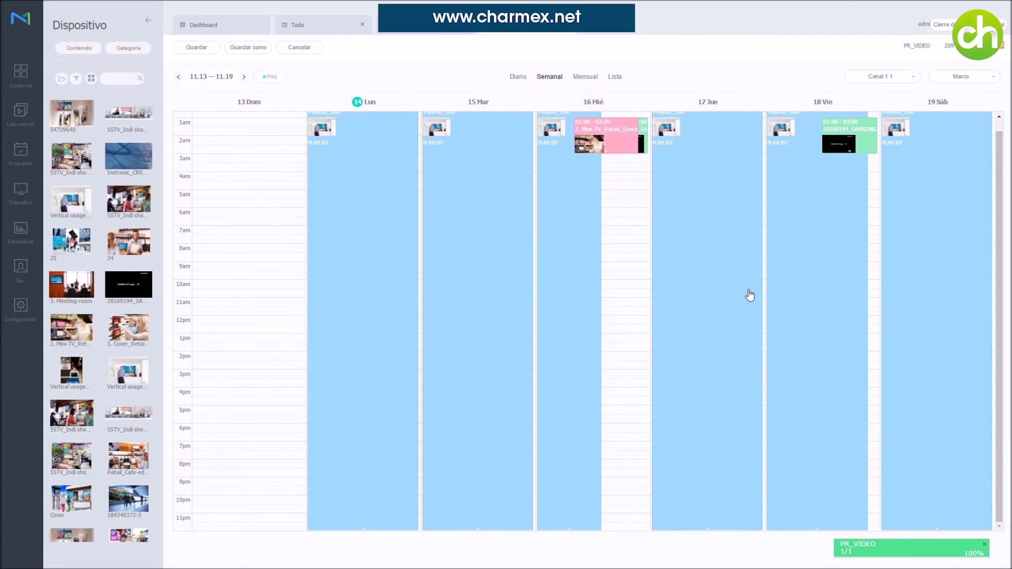